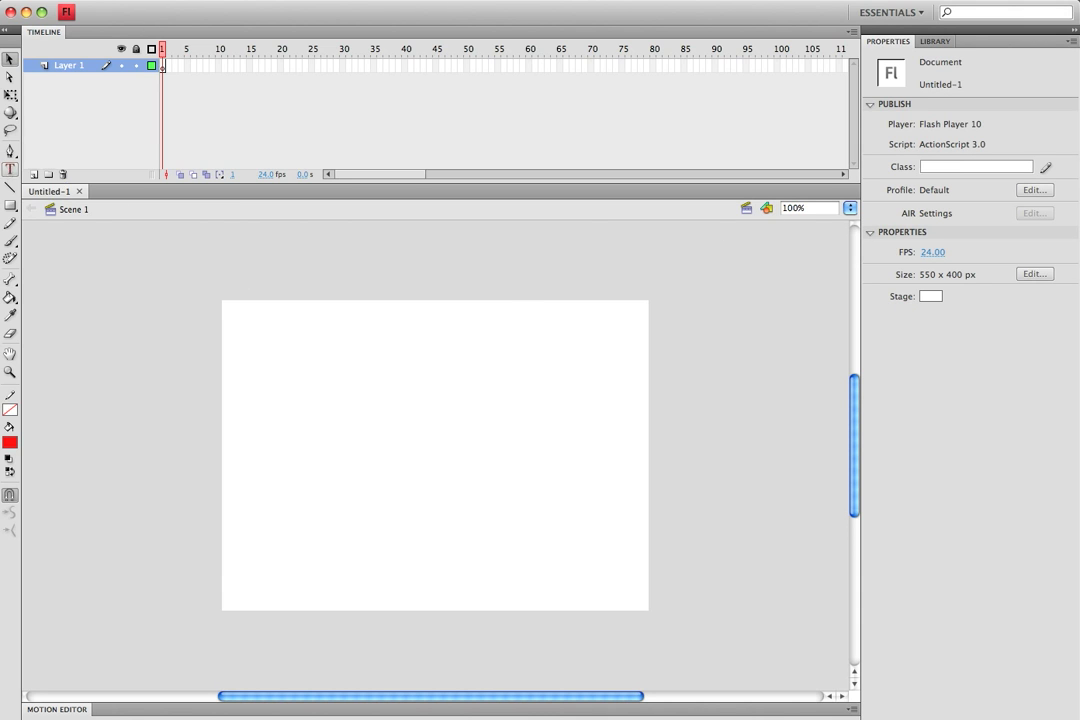
- Add the text 'The Animation Base' to the stage with the Text tool
click(9, 169)
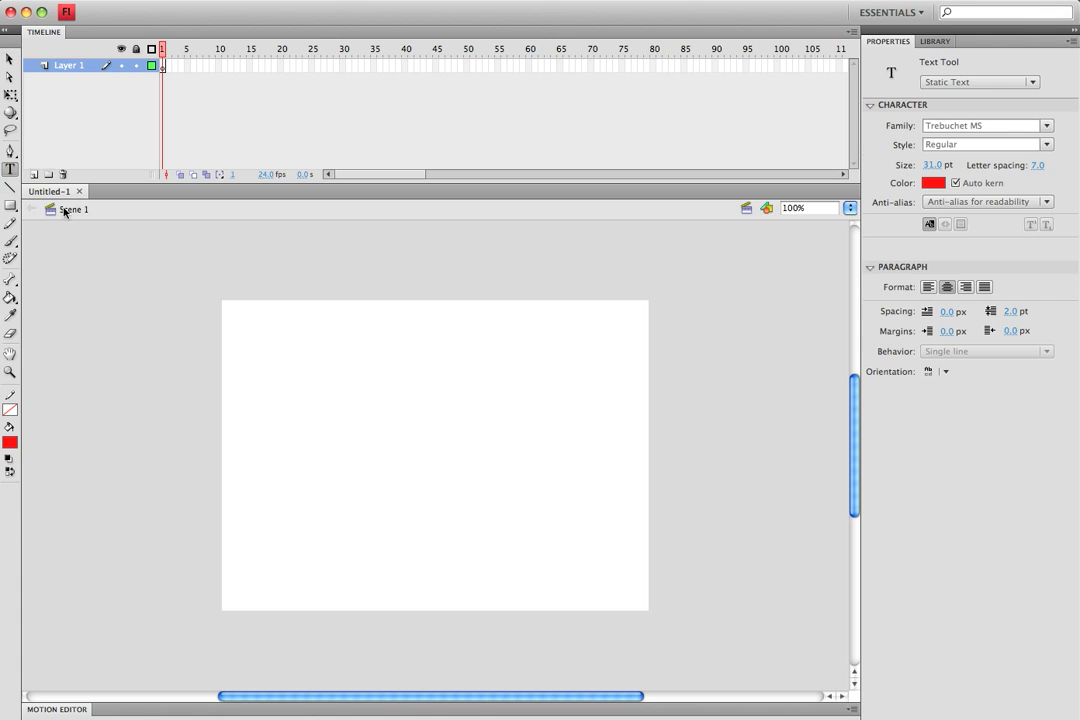
click(357, 398)
text(The Animaton)
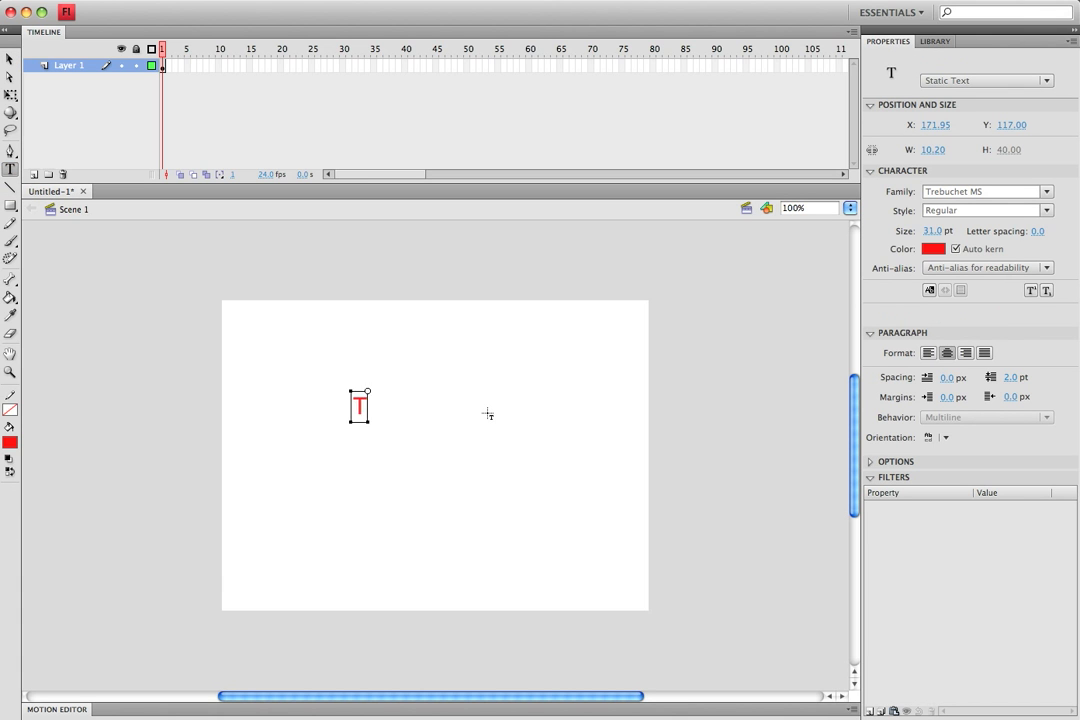
key(BackSpace)
key(BackSpace)
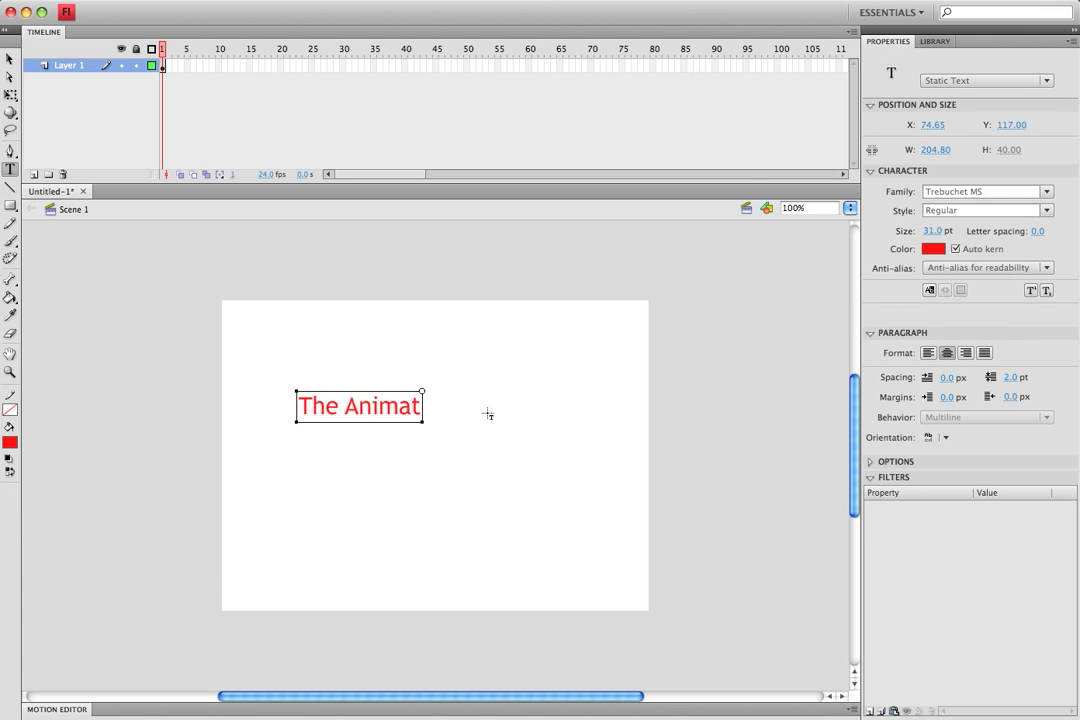
text(ion Base)
key(Return)
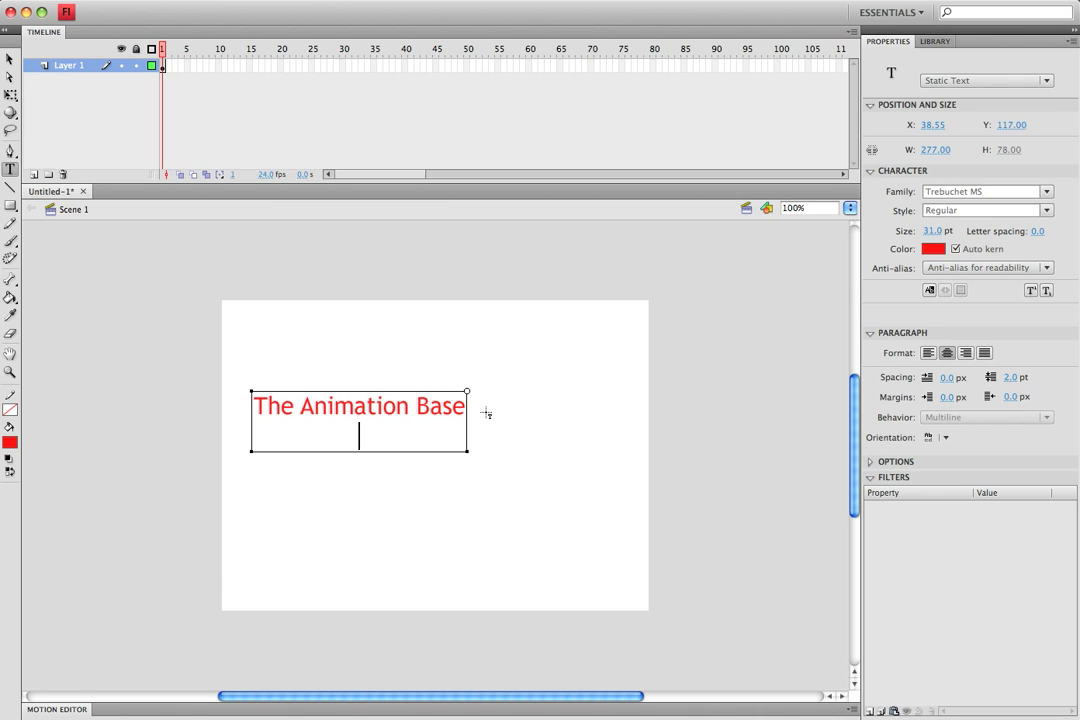
key(Escape)
- Make the text black, move it right toward the stage centre, and enlarge it to 44 pt
click(10, 60)
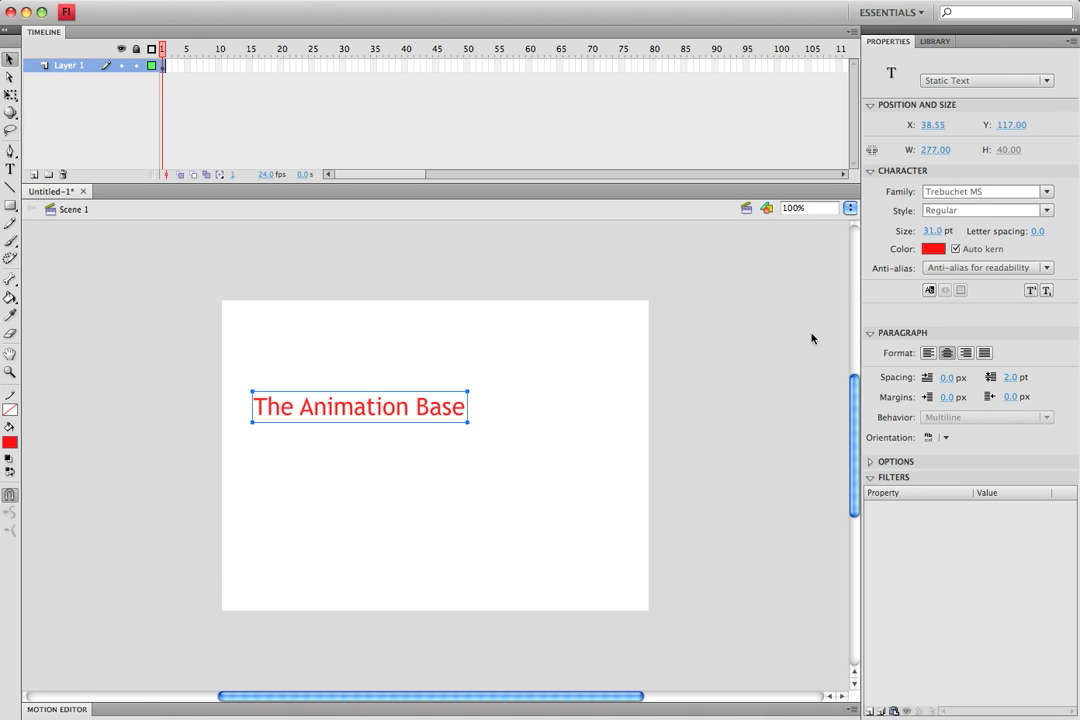
click(933, 248)
click(931, 257)
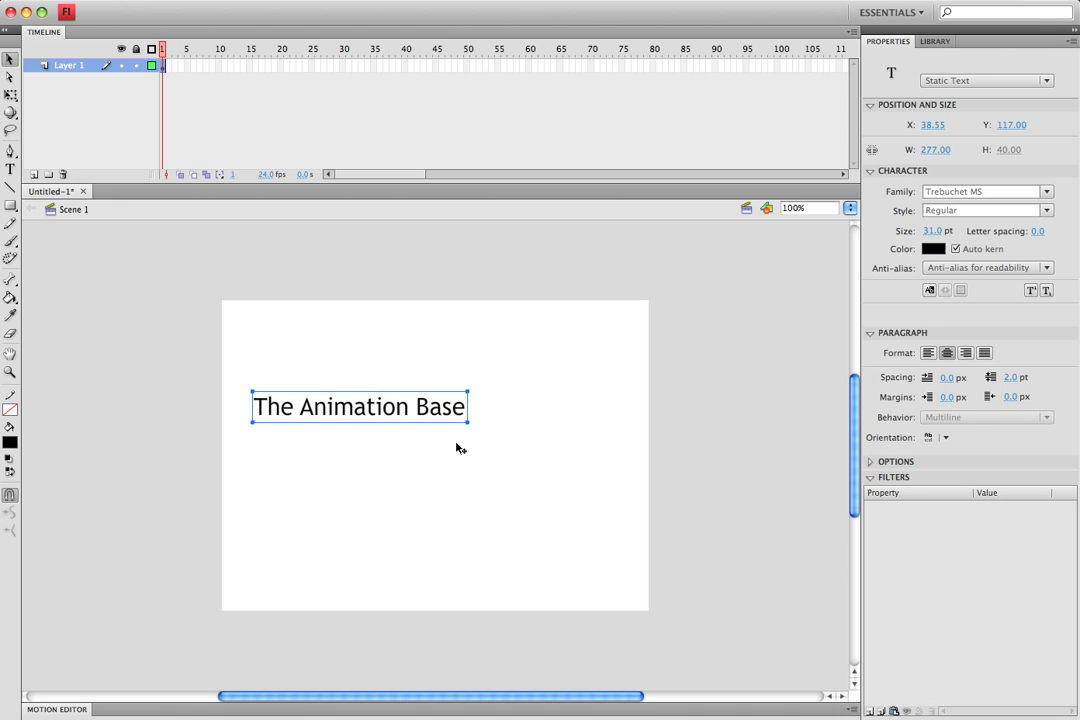
drag(453, 409, 538, 410)
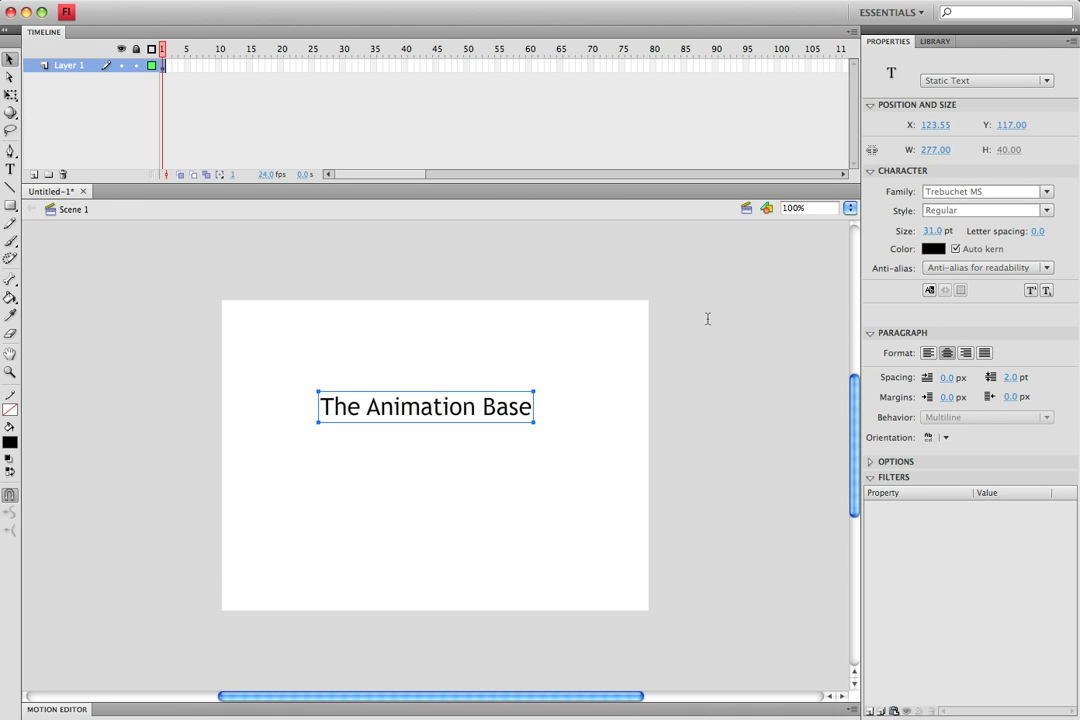
drag(959, 236, 953, 236)
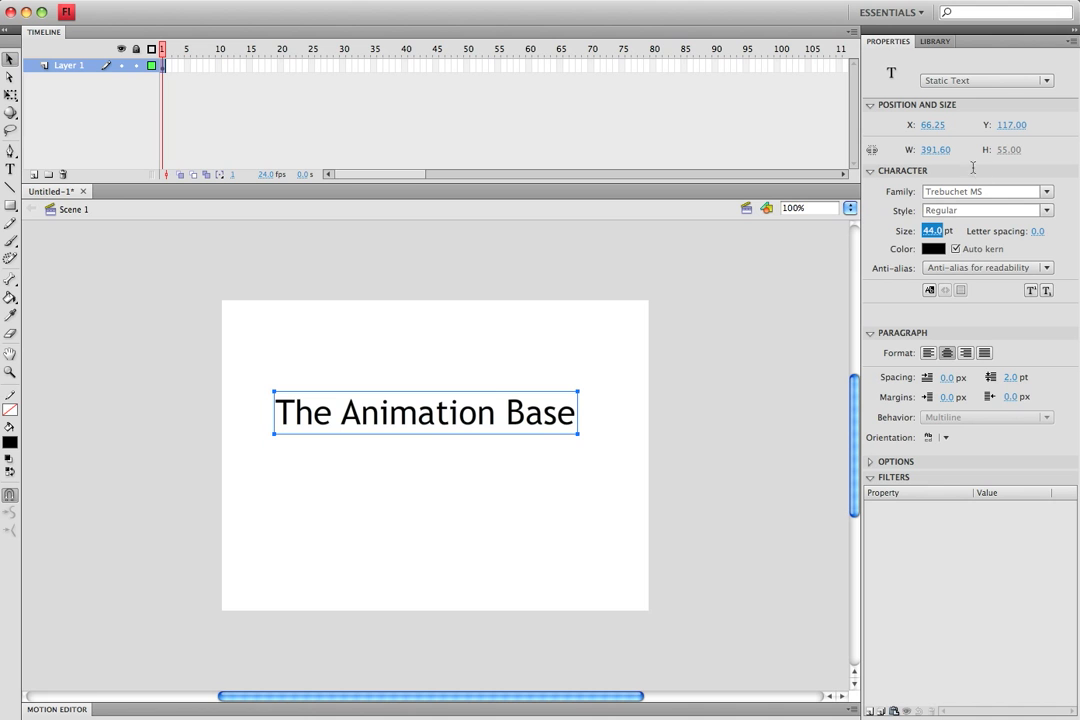
- Set the heading's font to Comic Sans MS after briefly trying Charcoal CY
click(1047, 192)
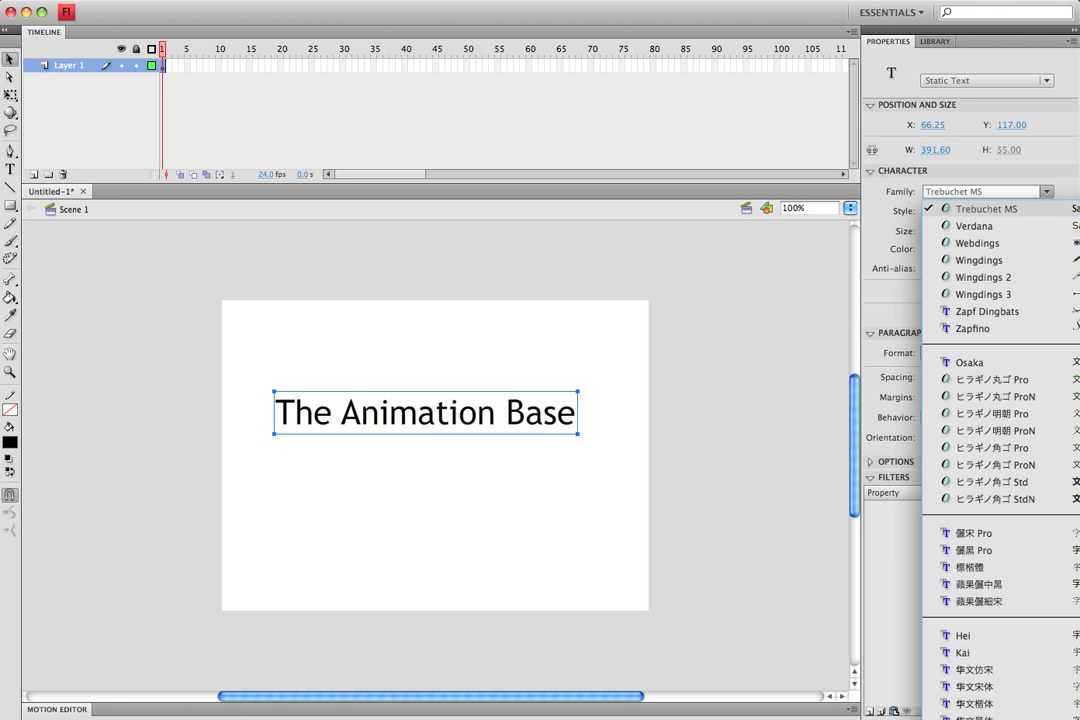
scroll(1000, 450, up, 15)
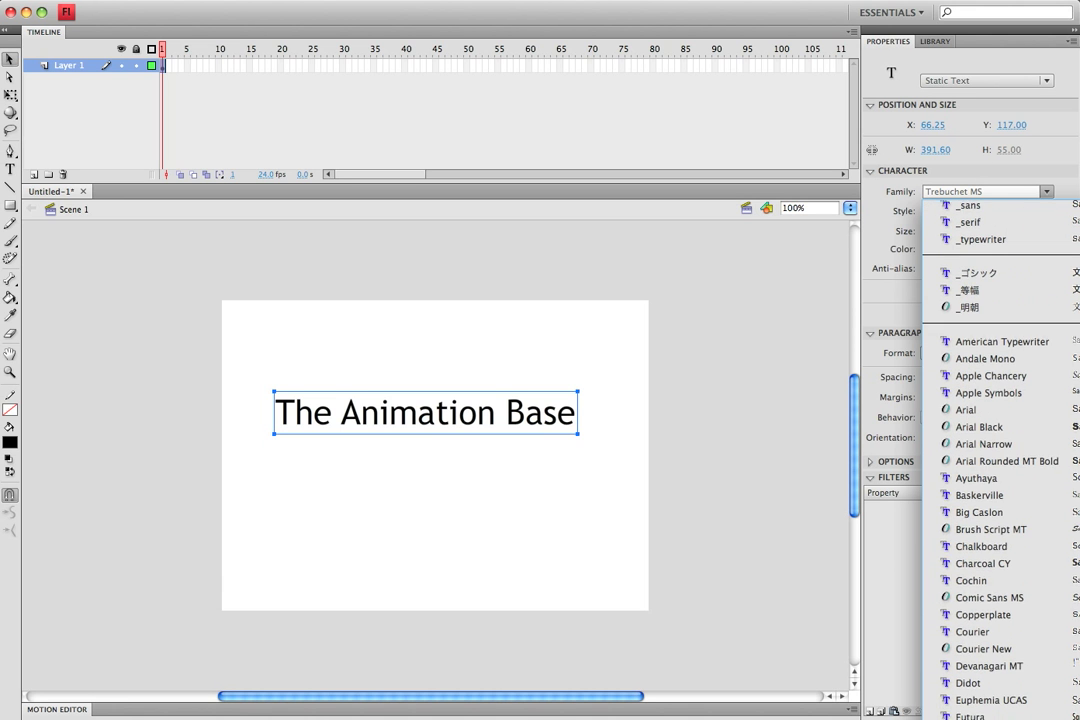
scroll(1000, 450, down, 5)
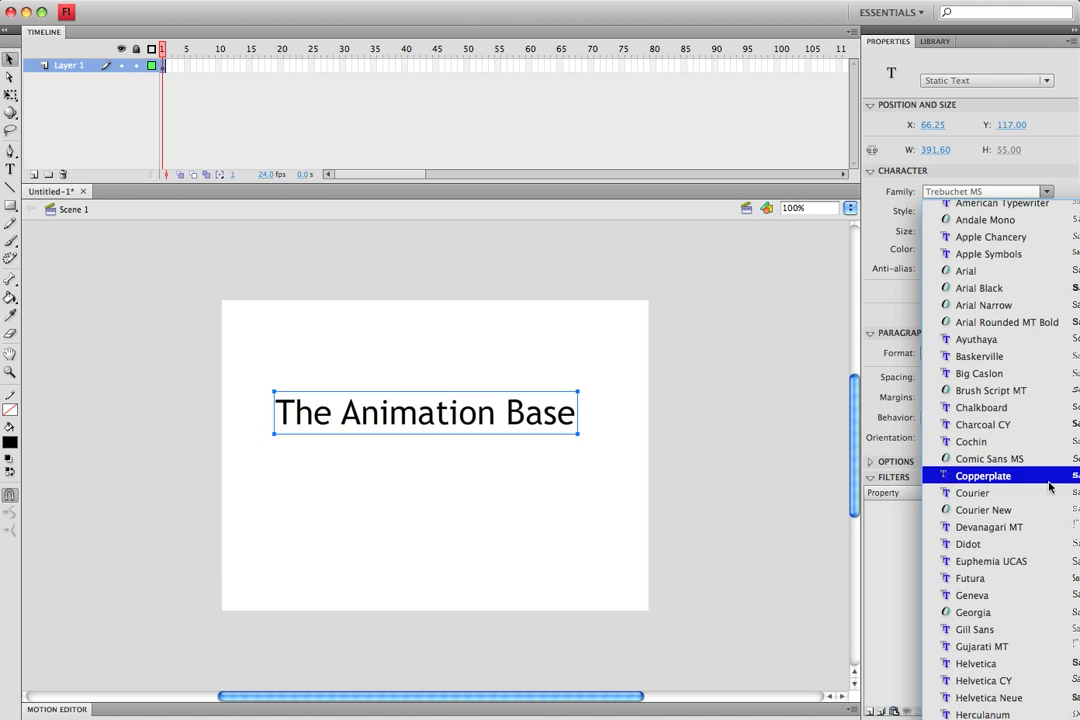
click(1044, 424)
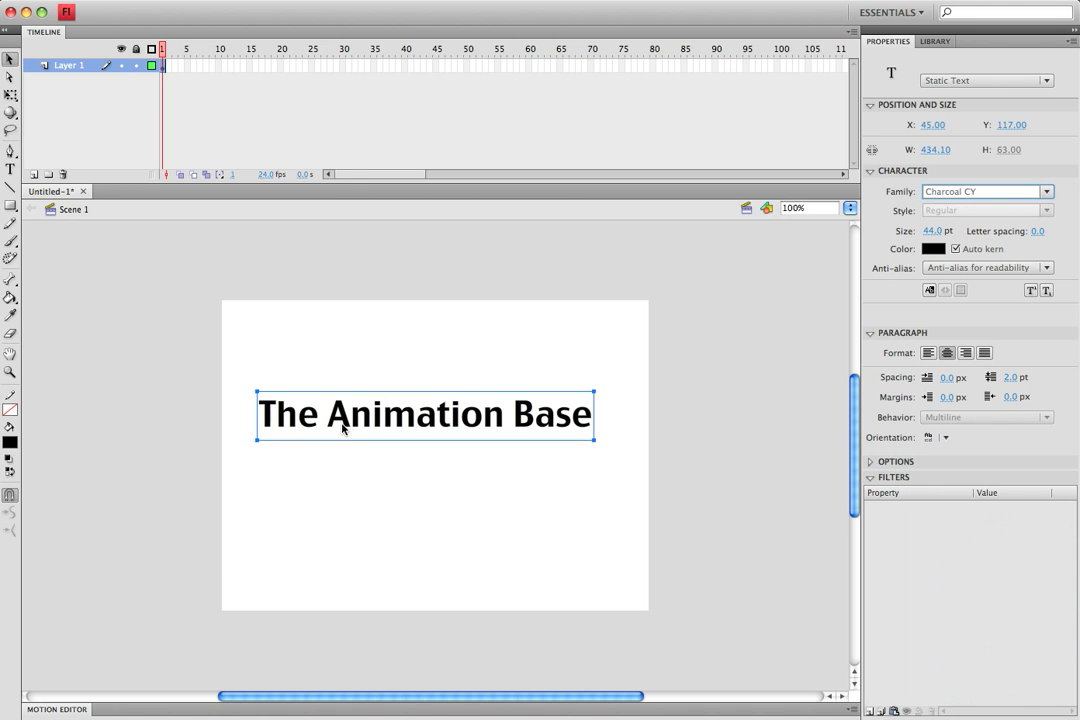
click(1046, 191)
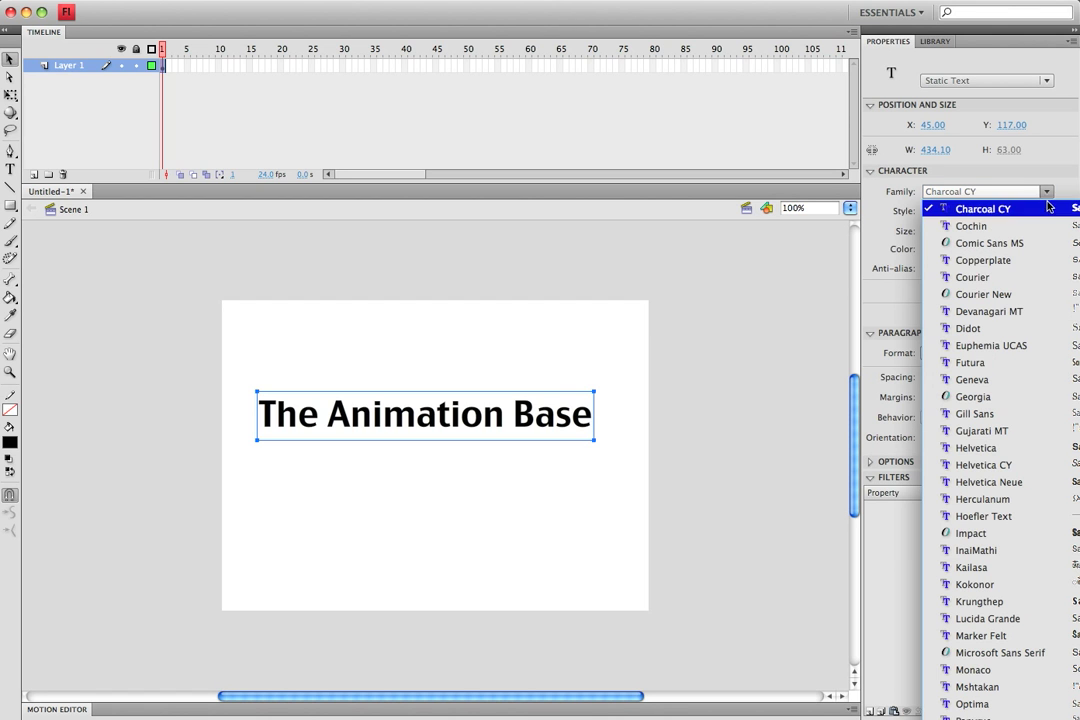
click(955, 243)
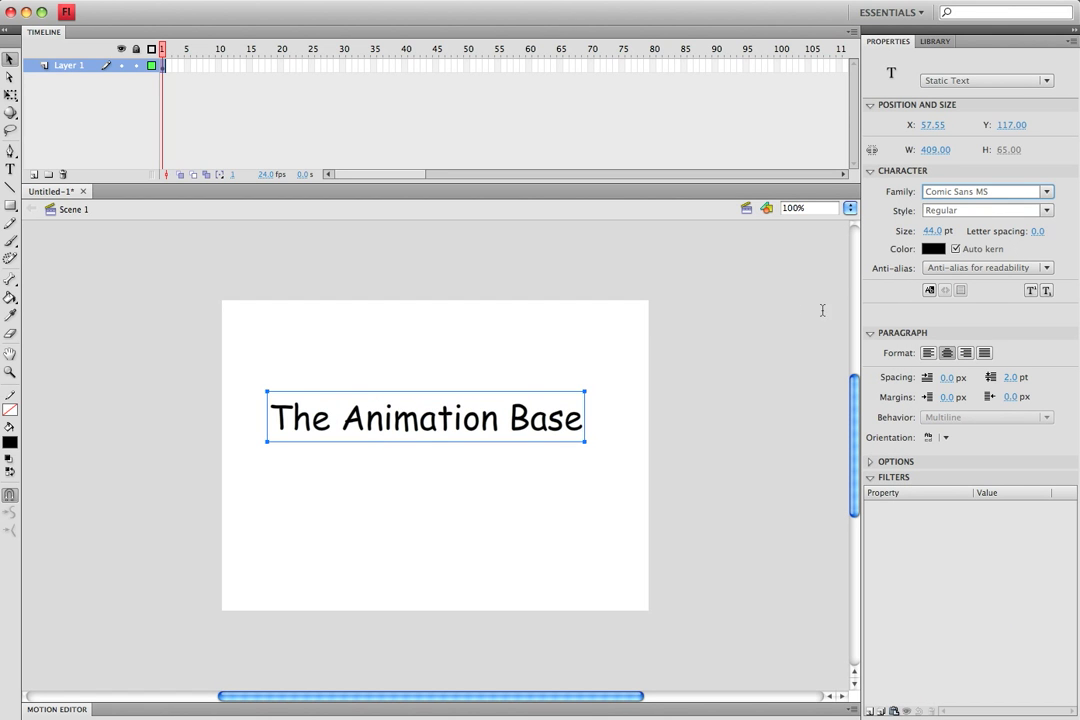
click(400, 354)
click(436, 432)
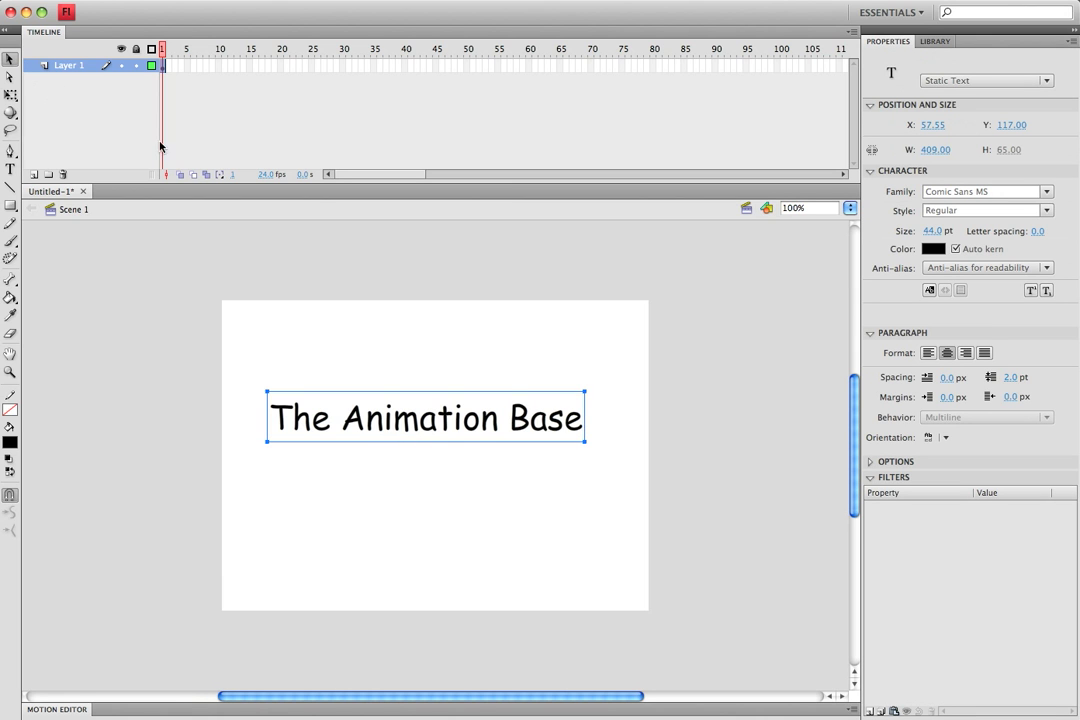
- Raise the title on the stage, leave the stage colour unchanged, and break the text apart
drag(385, 421, 455, 396)
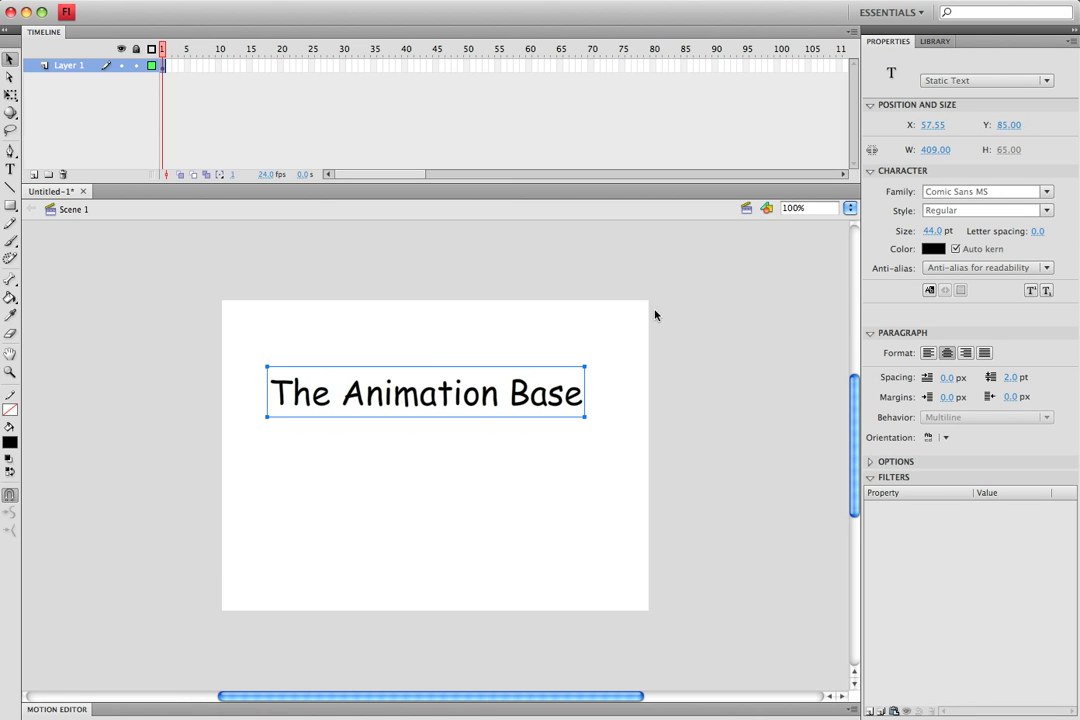
click(510, 348)
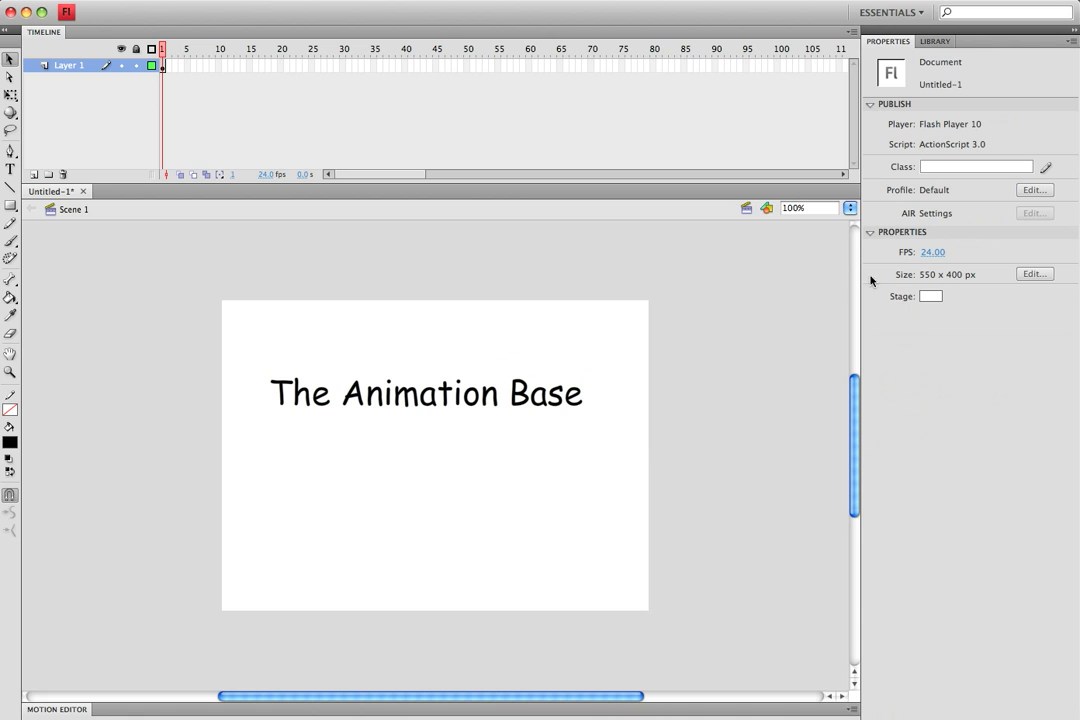
click(936, 296)
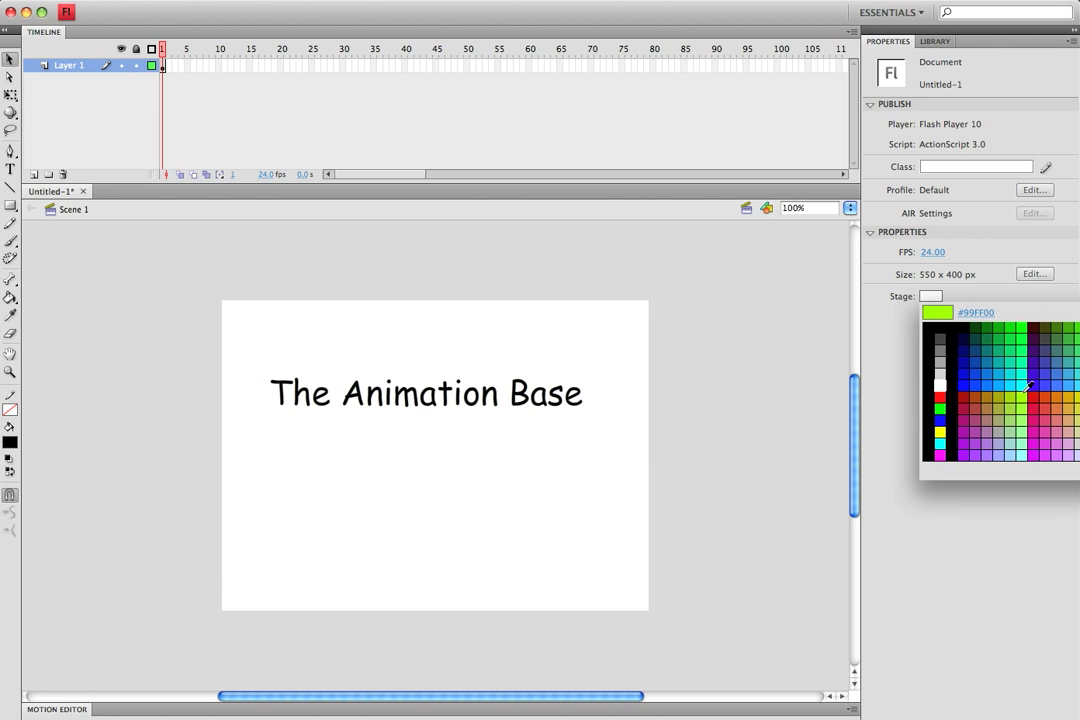
click(938, 384)
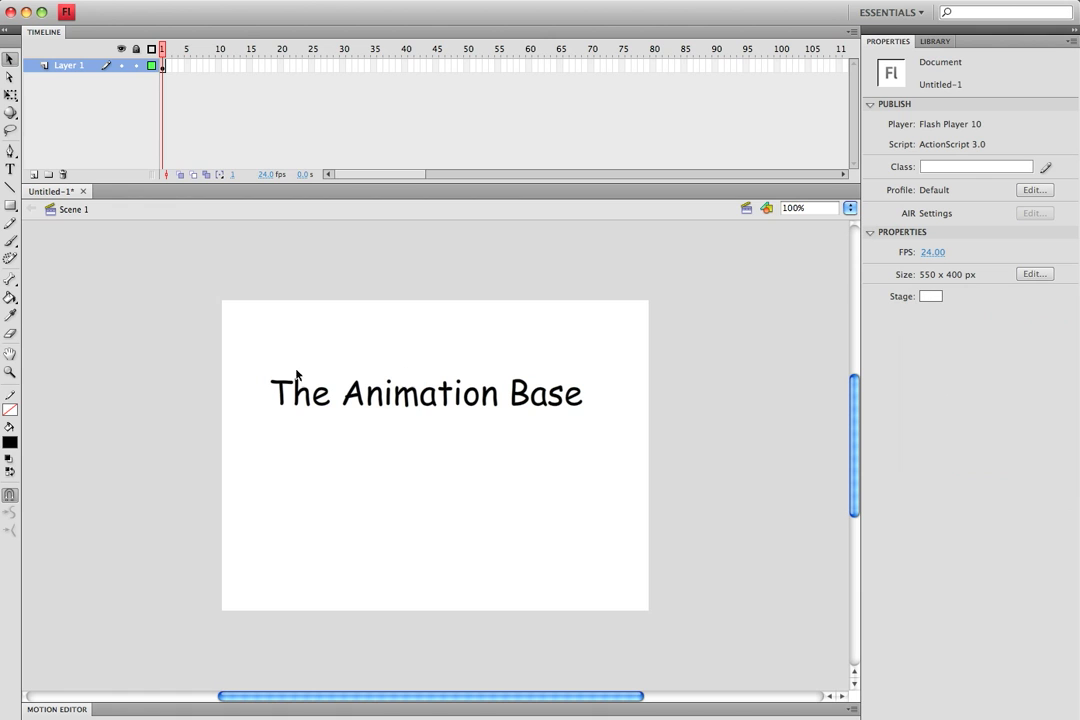
click(433, 398)
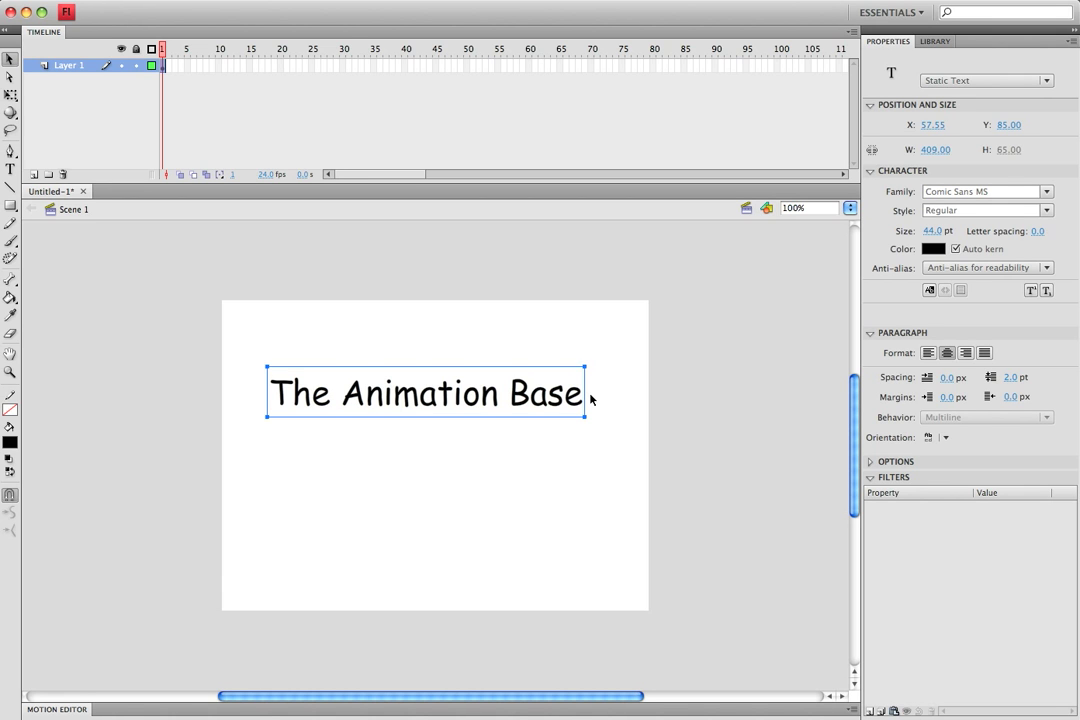
key(super+b)
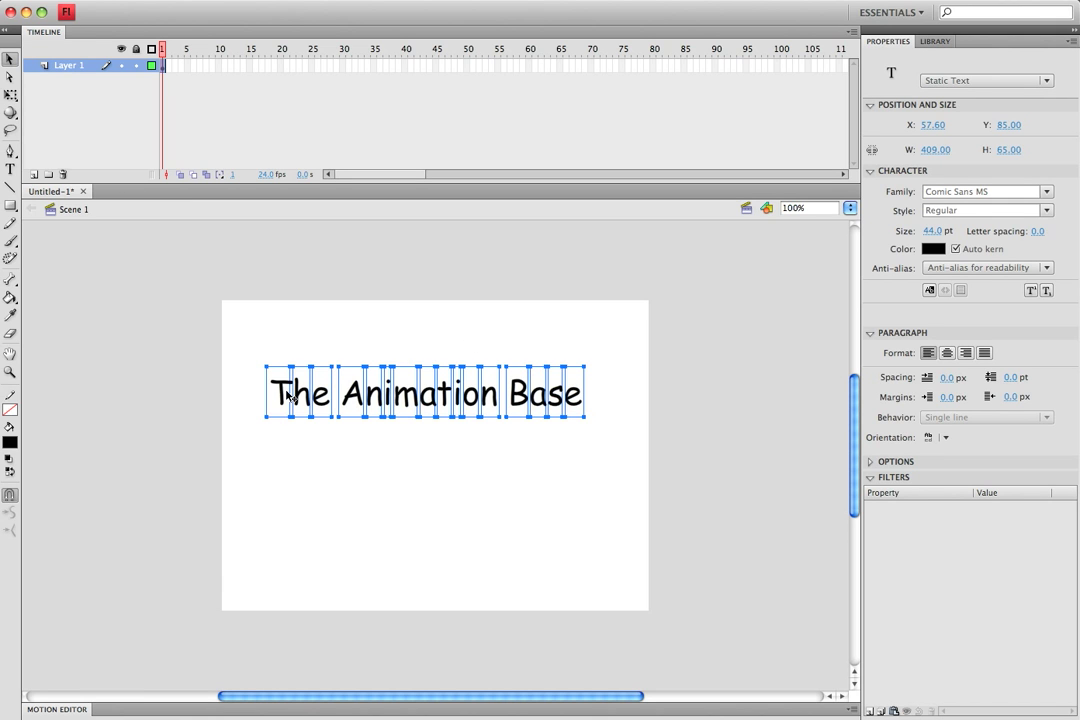
- Nudge the separated letter T slightly left, then select all the separate letters together
click(369, 333)
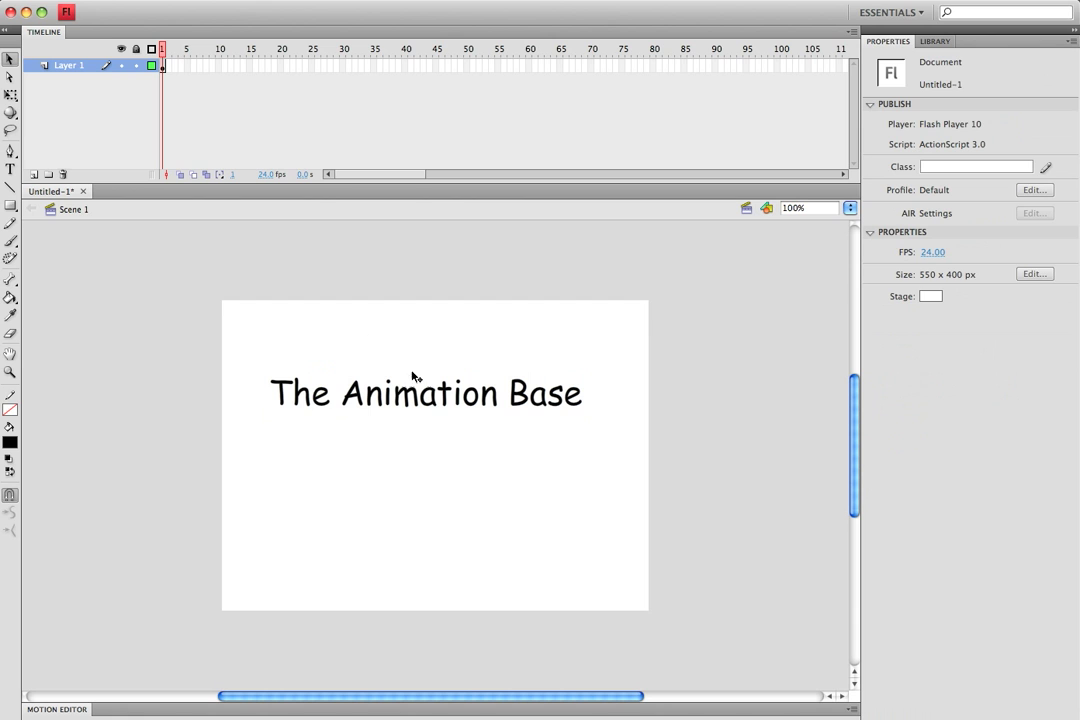
mouse_move(285, 388)
mouse_down()
mouse_move(268, 388)
mouse_move(284, 389)
mouse_up()
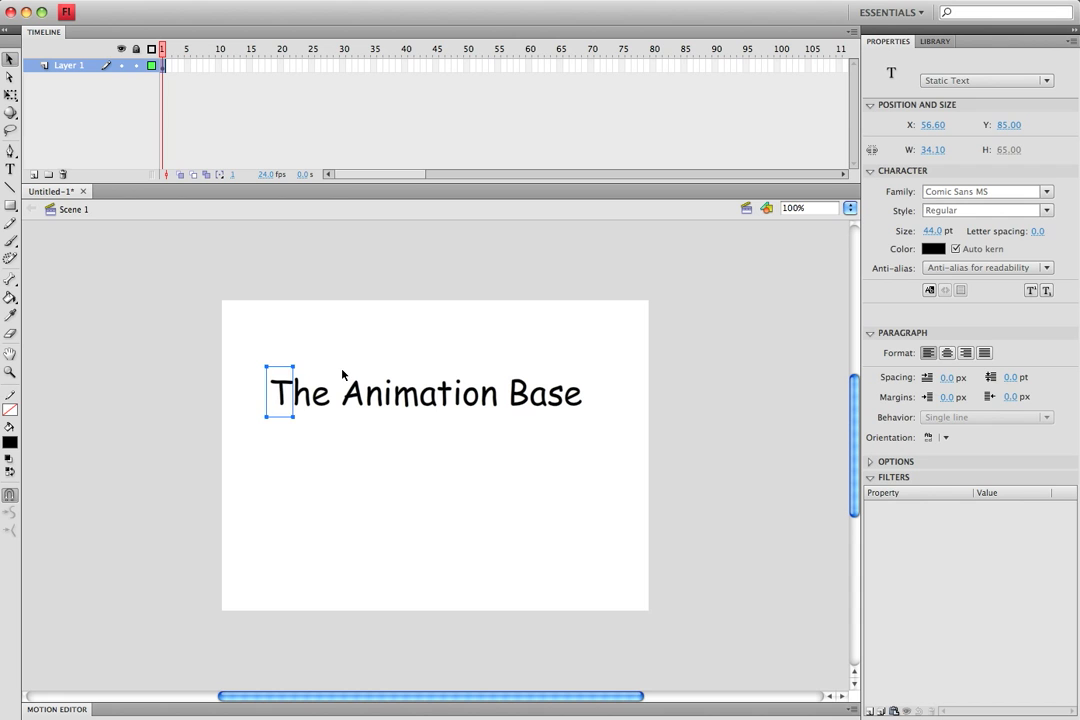
click(214, 366)
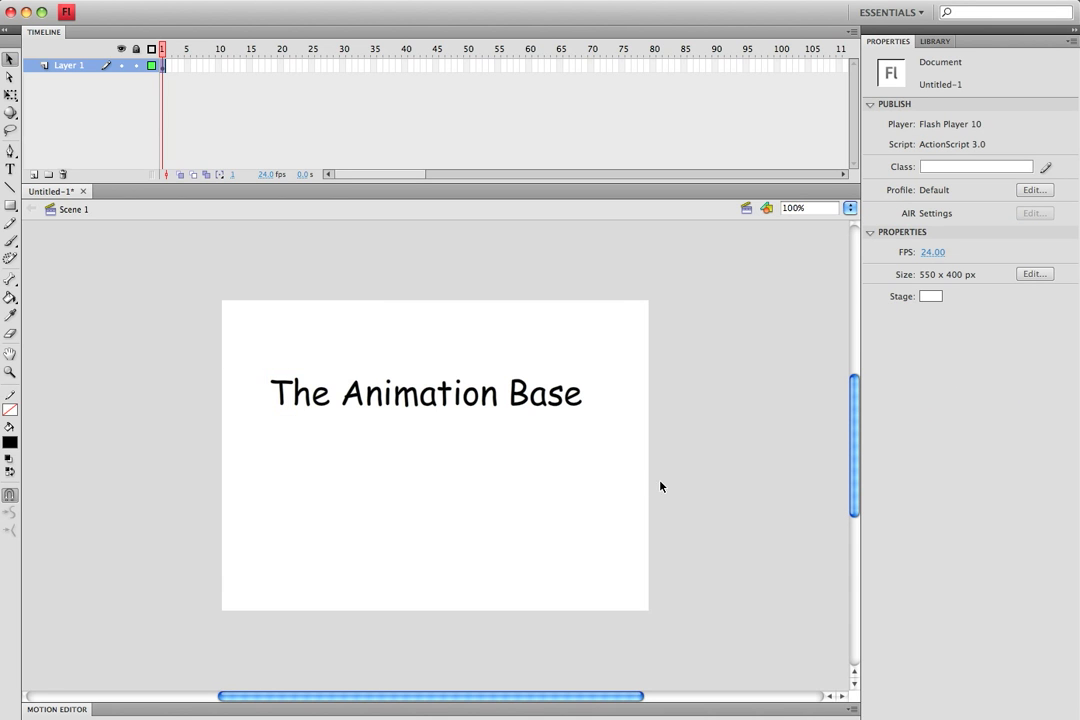
drag(625, 431, 657, 482)
click(256, 320)
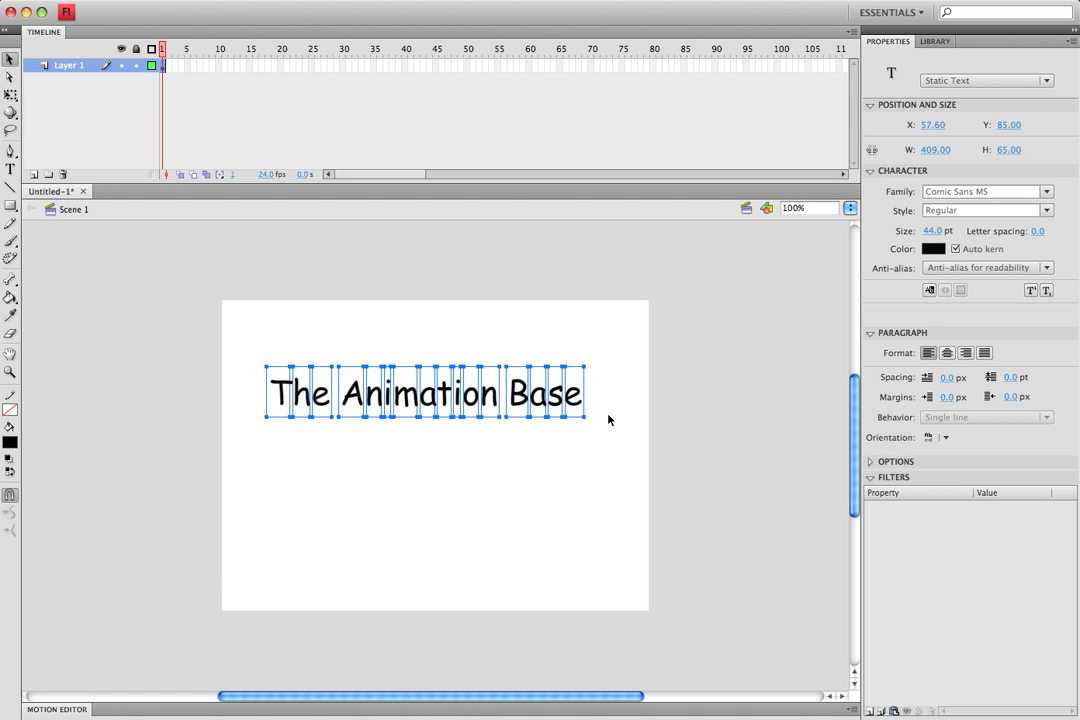
- Break the title into plain shapes and shift the letter T left
key(super+b)
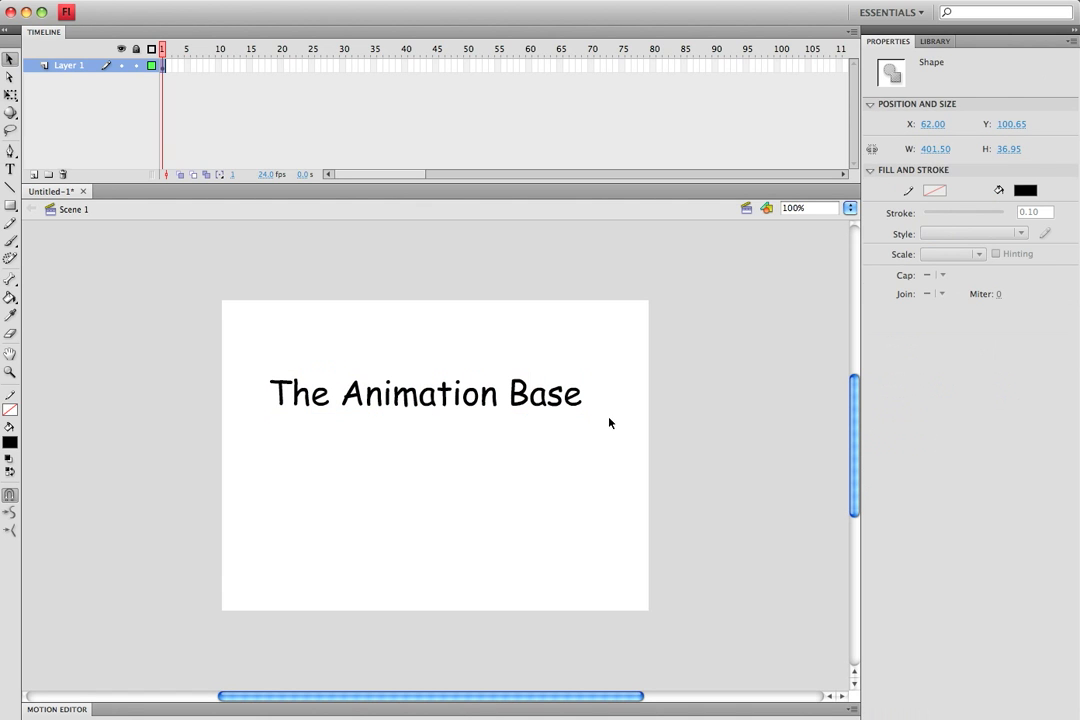
drag(621, 432, 570, 392)
click(211, 354)
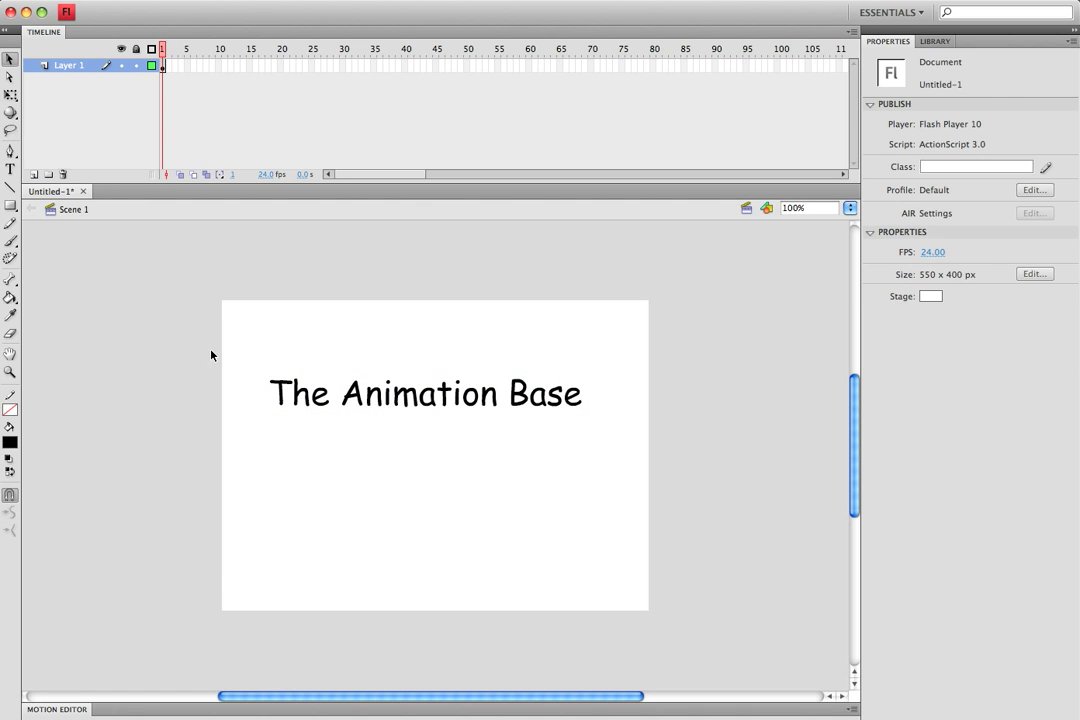
drag(259, 363, 681, 481)
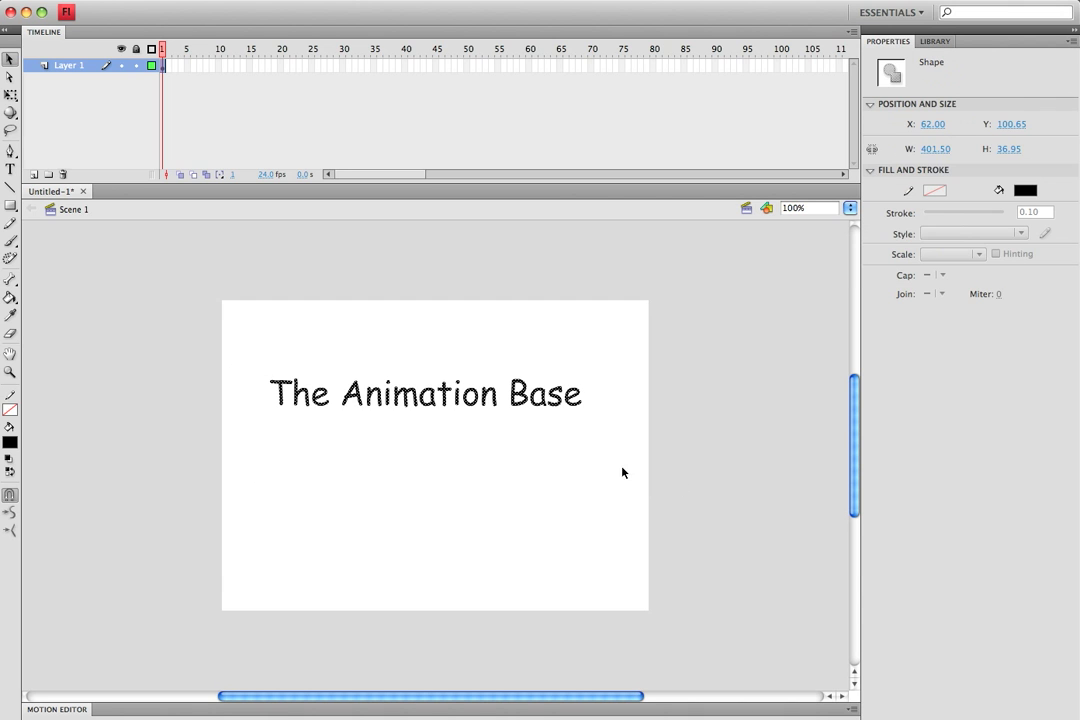
click(254, 359)
drag(254, 359, 278, 392)
click(297, 366)
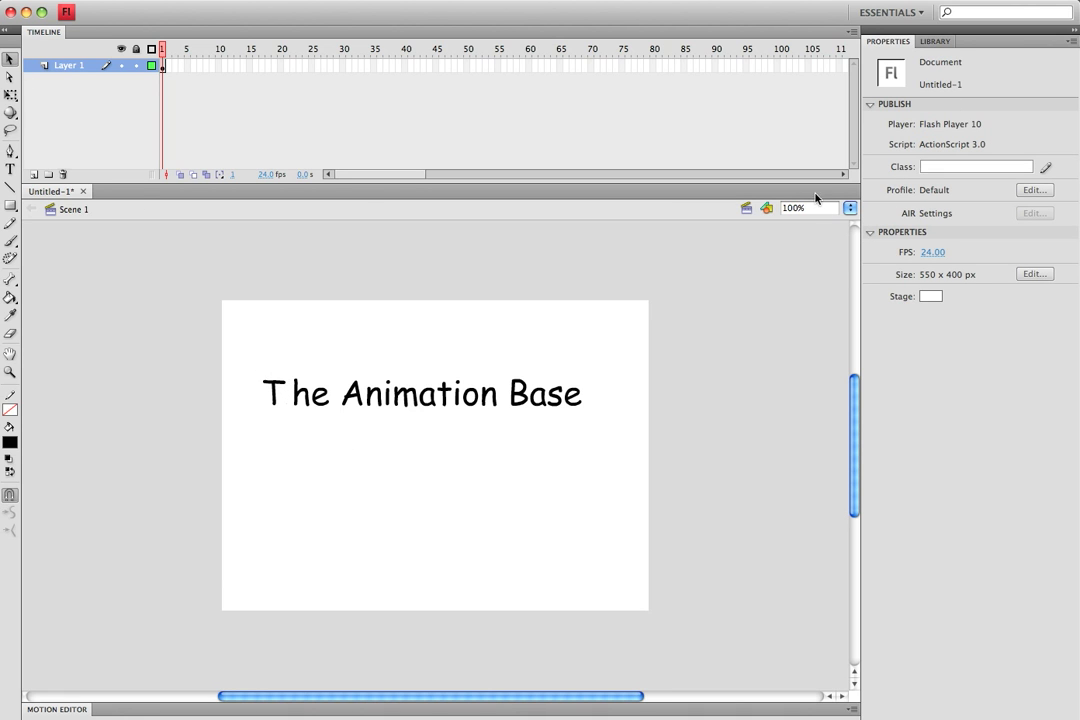
- At 200% zoom, tidy the T's edges and nudge the T right to even its spacing
click(850, 208)
click(840, 221)
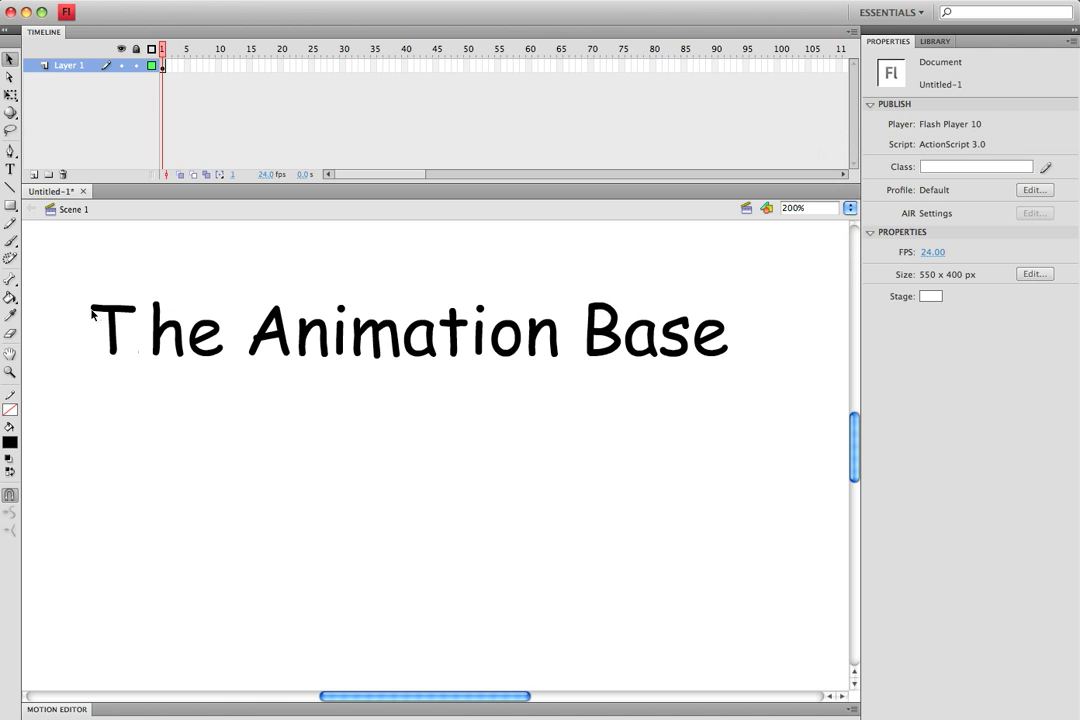
drag(120, 305, 96, 299)
drag(120, 345, 121, 347)
key(super+z)
key(super+z)
key(super+z)
drag(129, 348, 148, 367)
click(148, 367)
drag(89, 292, 138, 391)
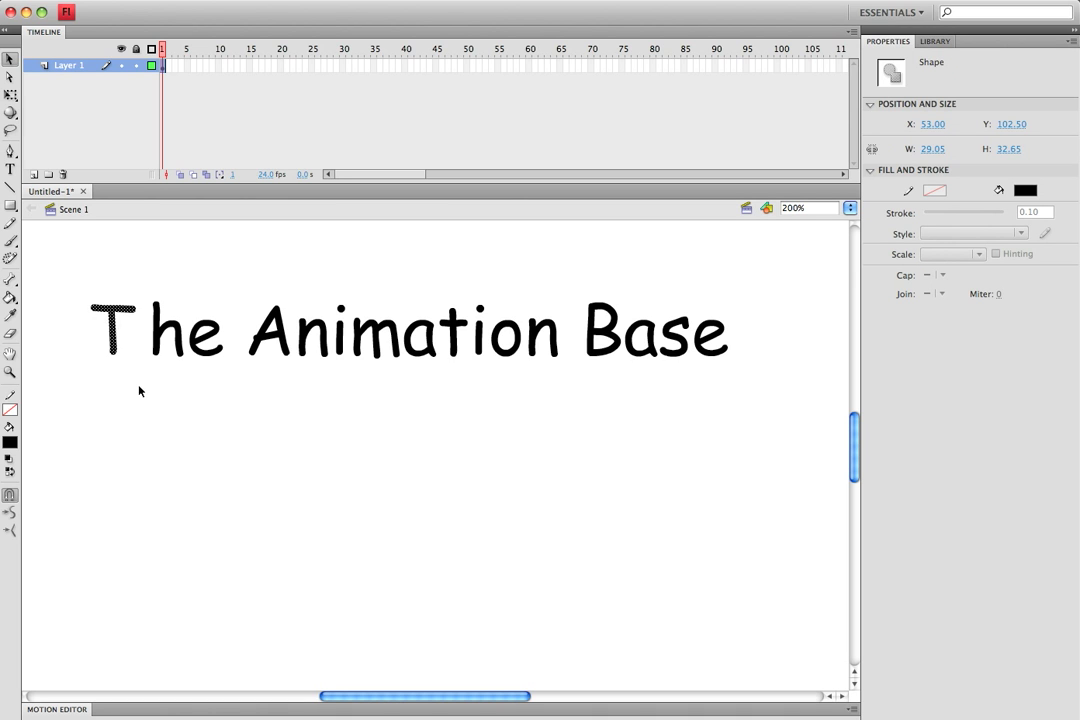
key(Right)
key(Right)
key(Right)
key(Right)
key(Right)
click(340, 253)
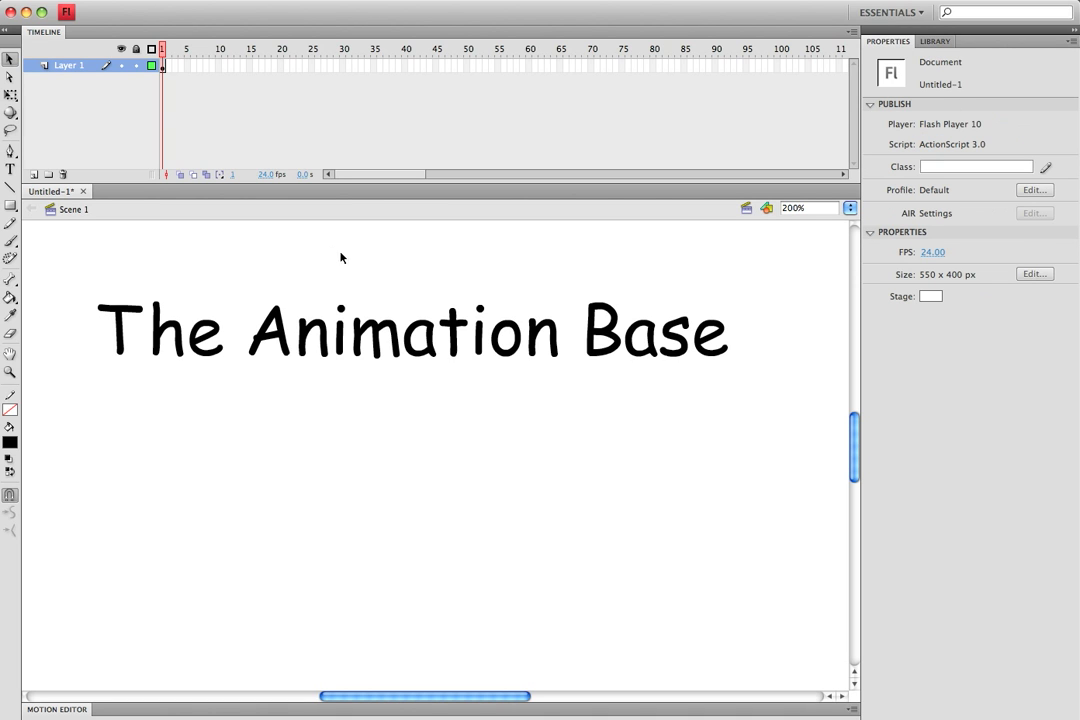
- Return the view to 100% and select the whole title shape
click(849, 208)
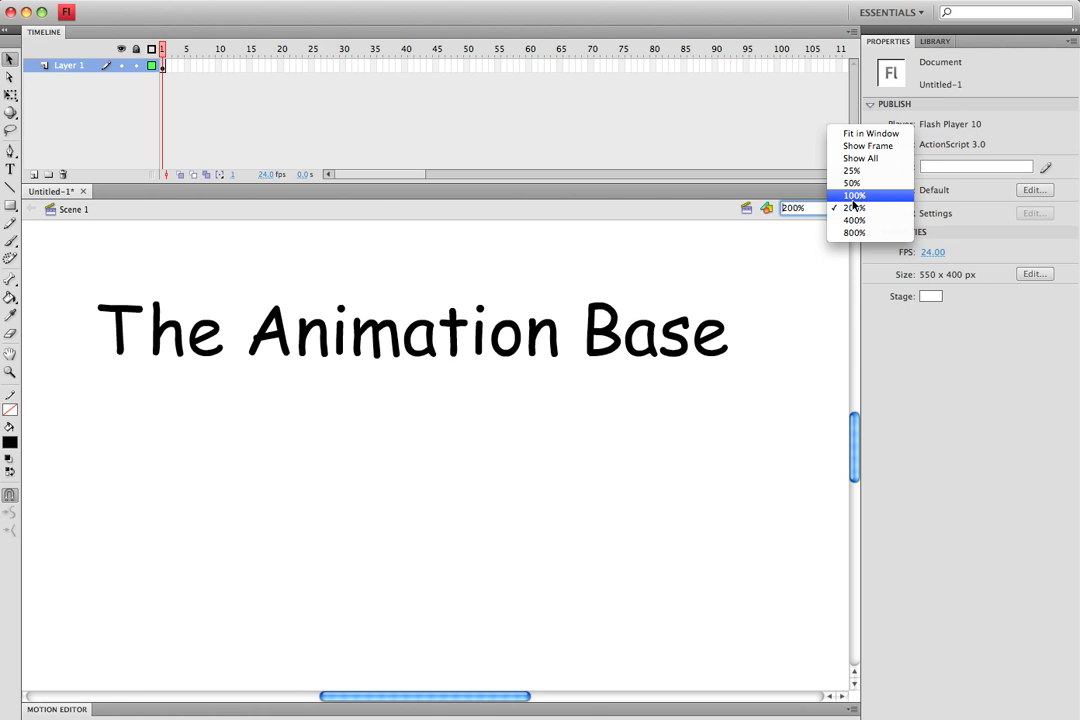
click(854, 195)
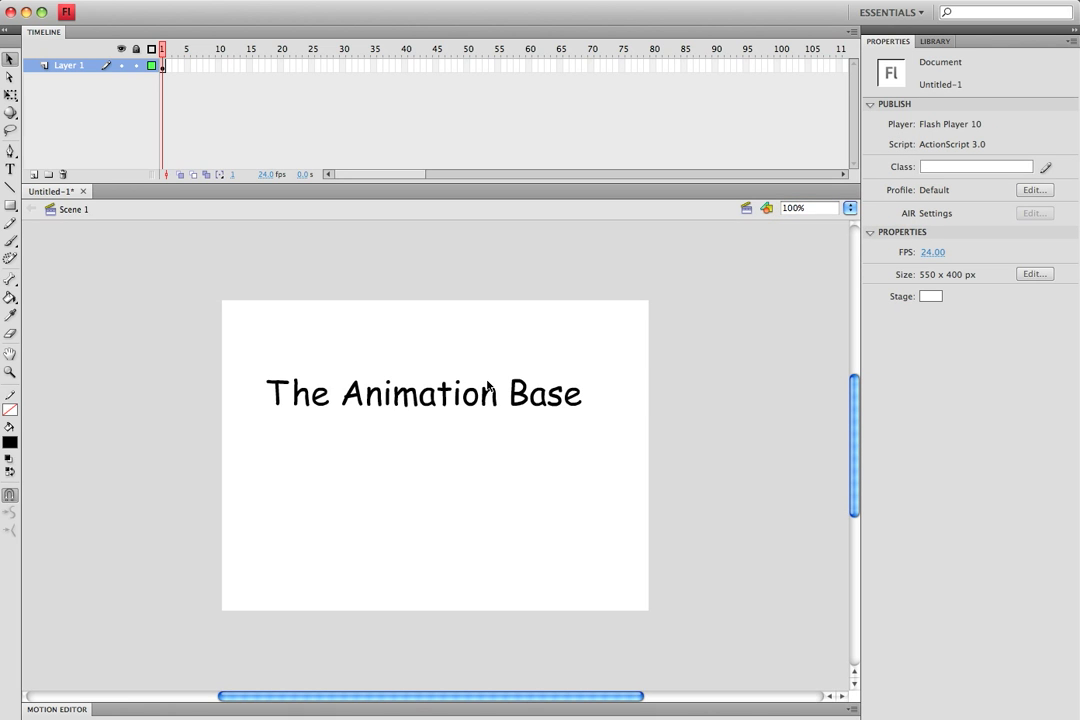
drag(241, 354, 615, 474)
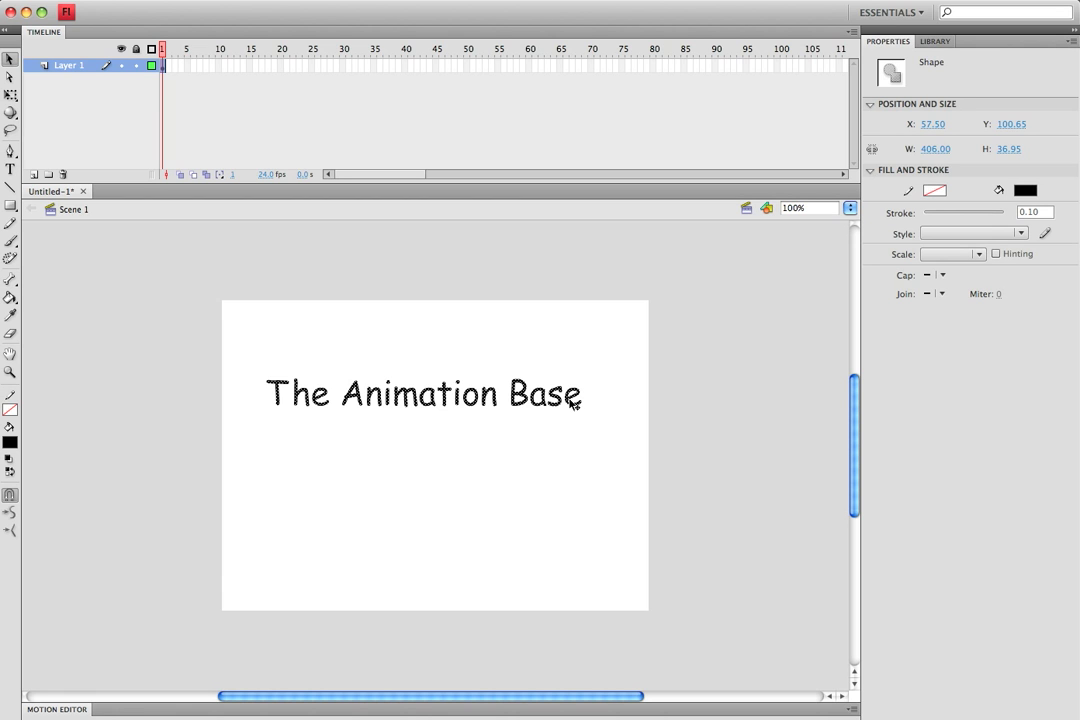
- Paste a copy of the title, colour it red #CC0000, and move it up toward the original
click(588, 451)
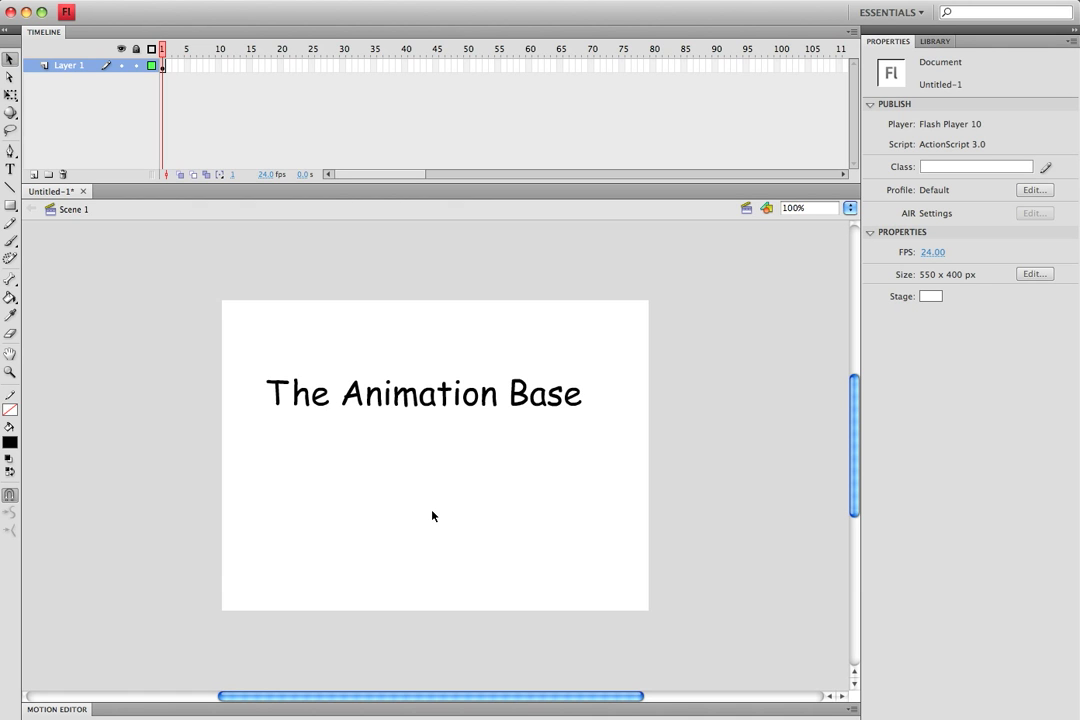
key(super+v)
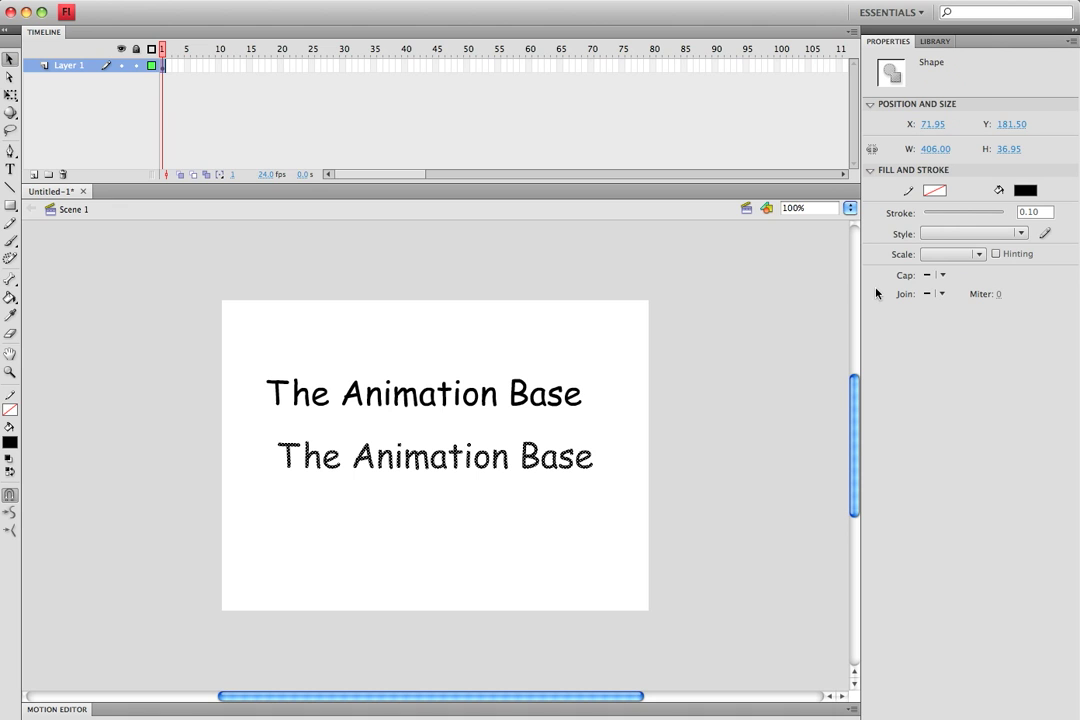
click(1025, 190)
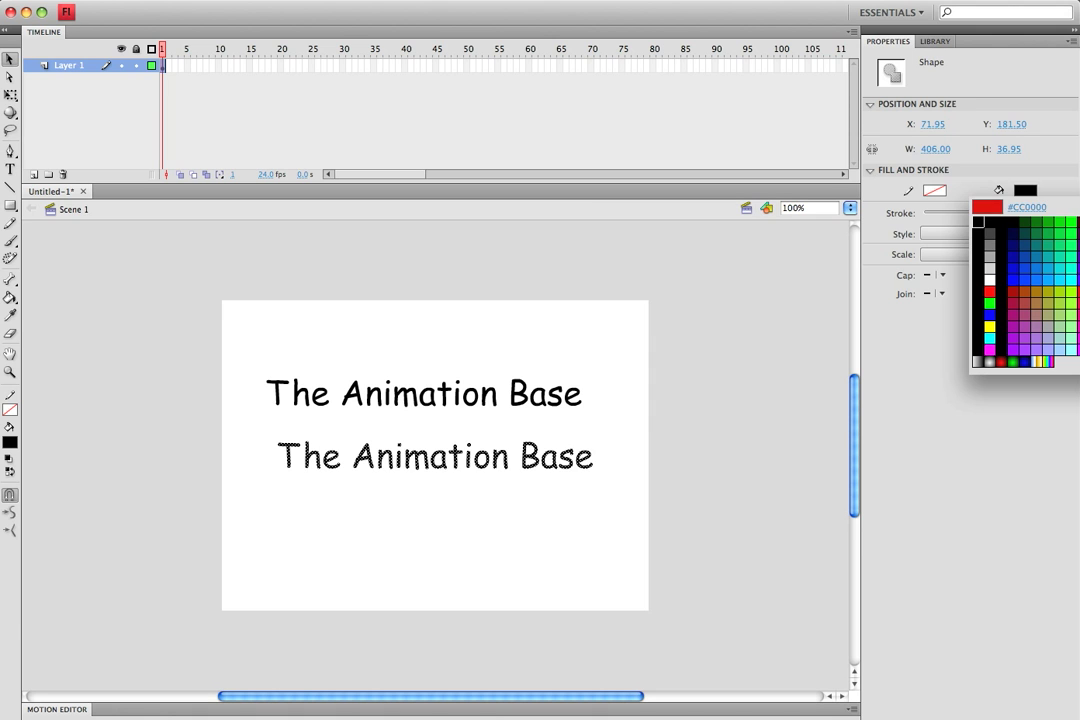
click(1076, 291)
drag(547, 450, 546, 356)
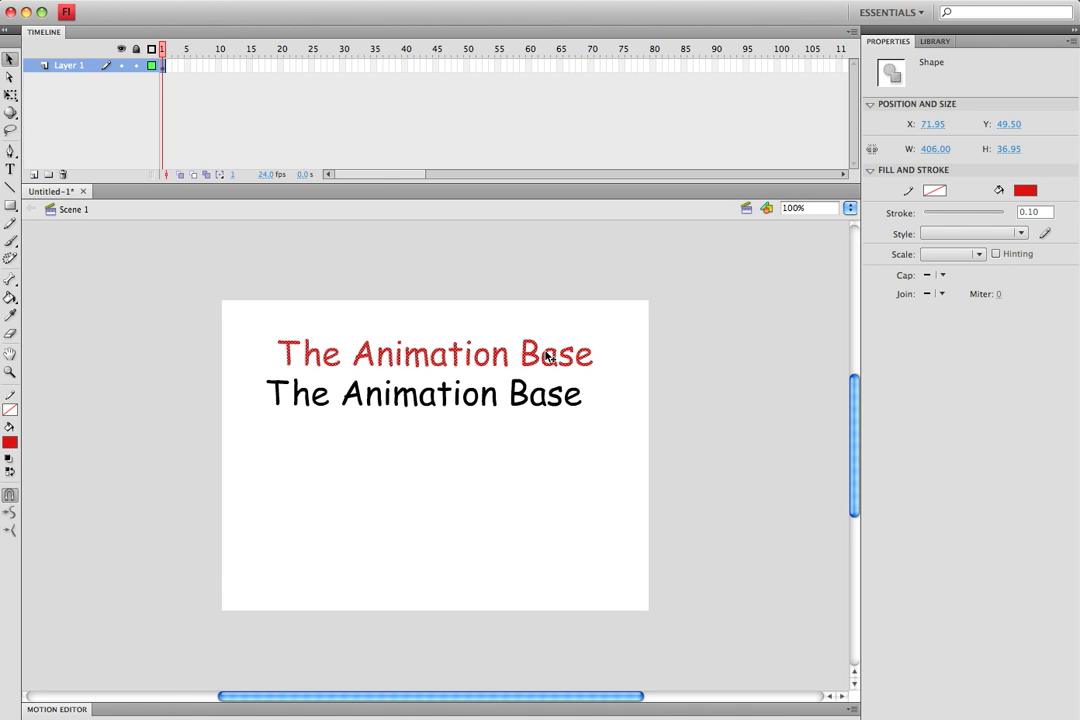
- Move the red copy off the first layer onto a new Layer 2
key(Delete)
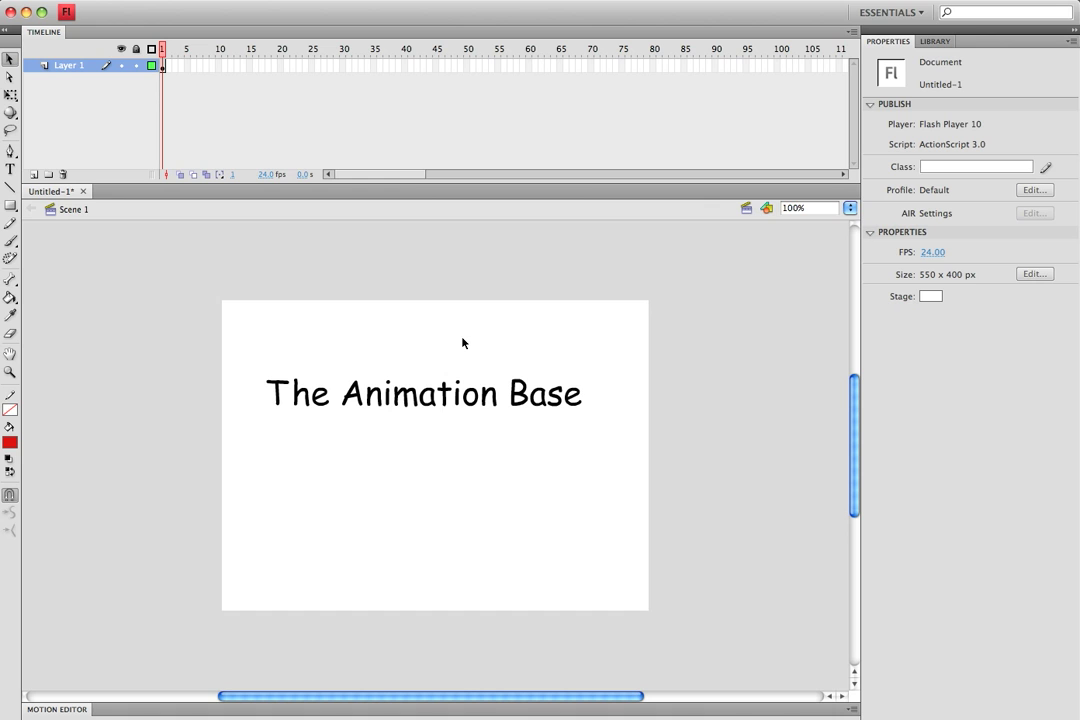
click(34, 175)
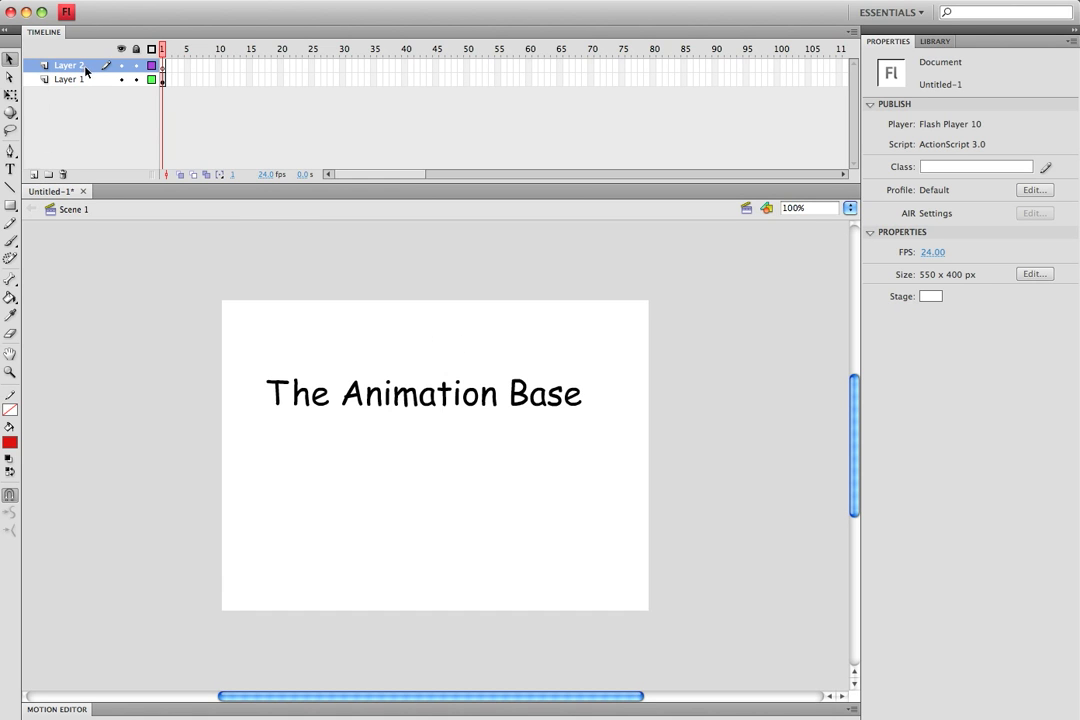
key(ctrl+v)
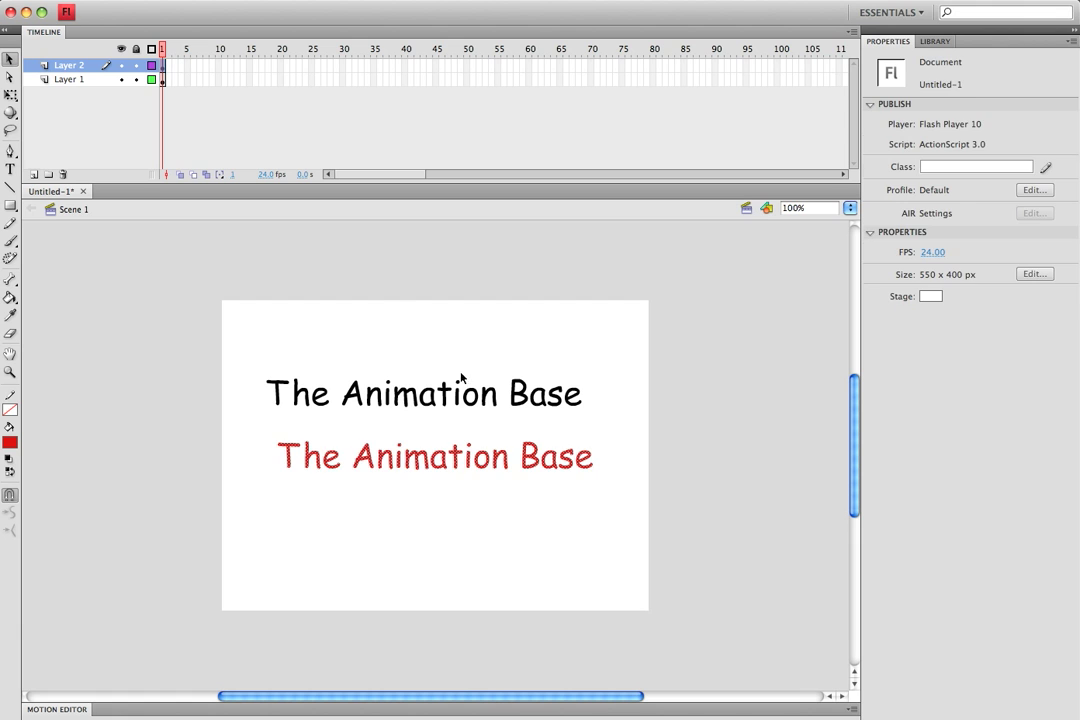
- Rename Layer 1 to Text1 and Layer 2 to Text2
double_click(72, 79)
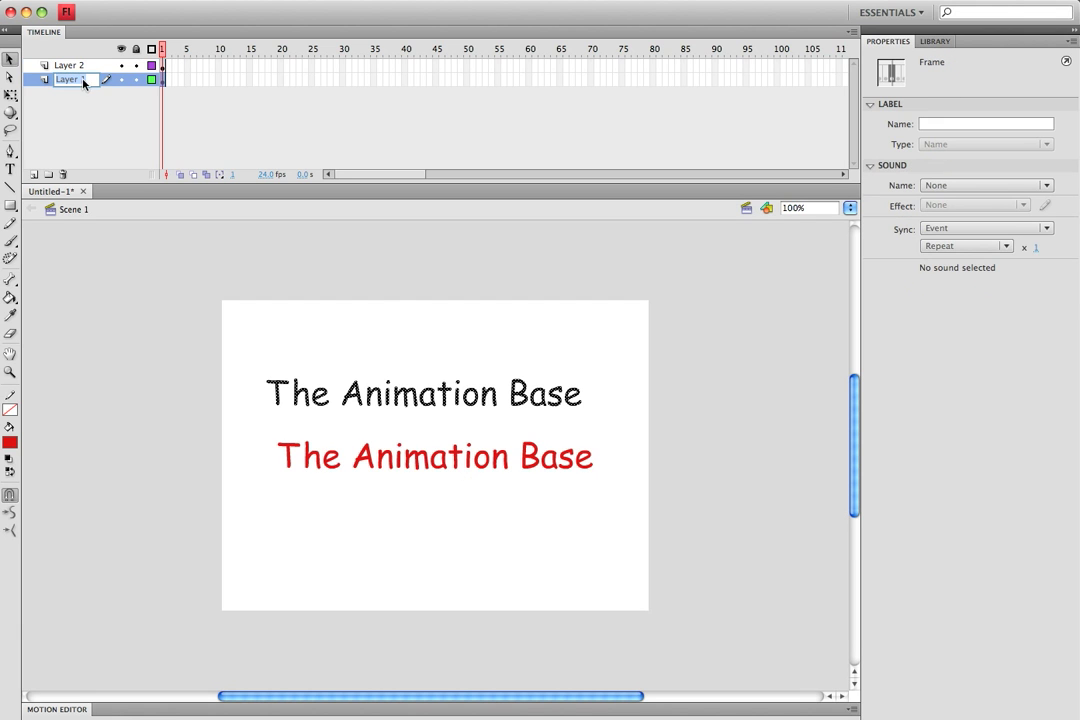
text(Text1)
key(Return)
double_click(80, 66)
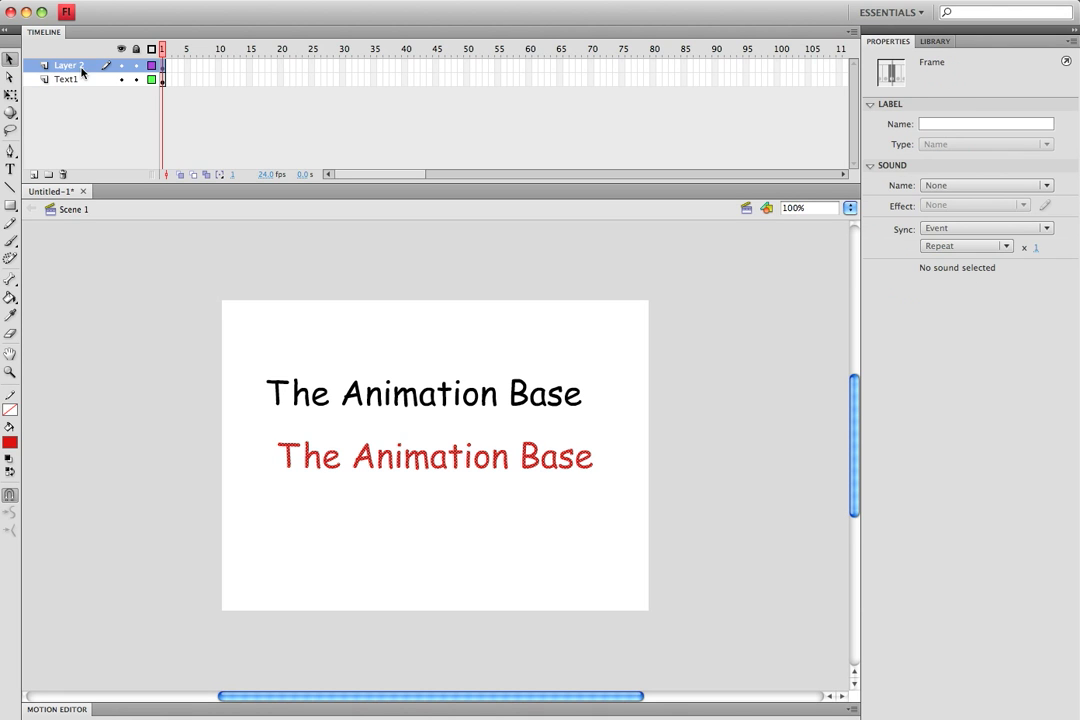
text(Text2)
key(Return)
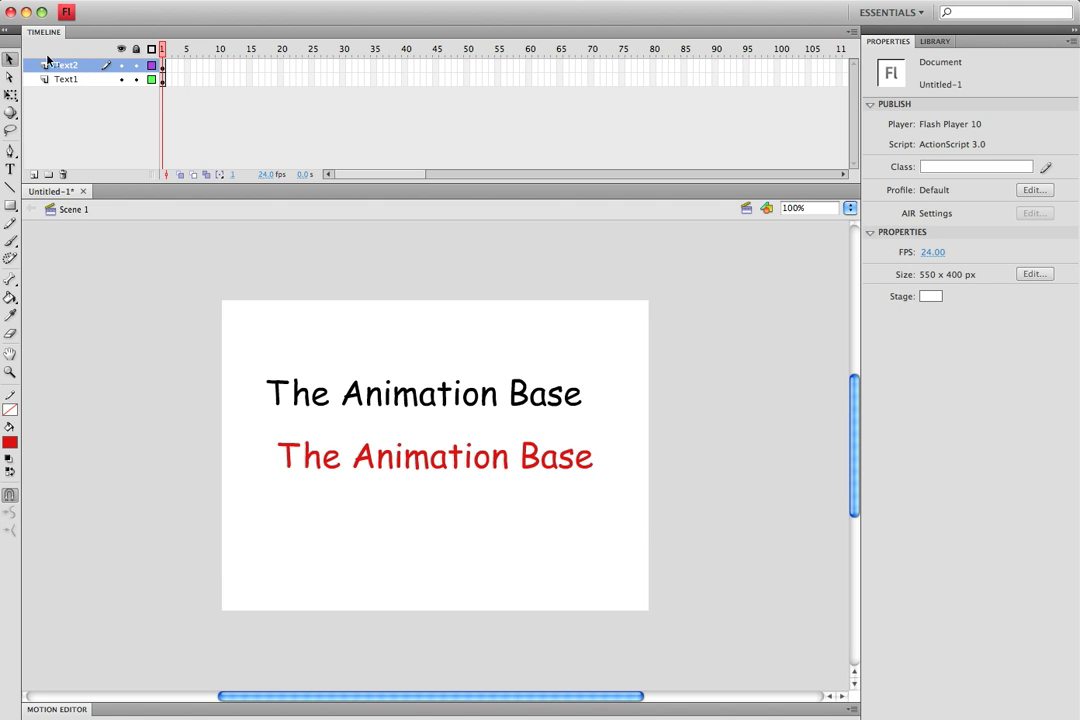
- Place the red title over the black one, offset 2 px right and slightly up
drag(638, 517, 253, 432)
drag(361, 455, 359, 394)
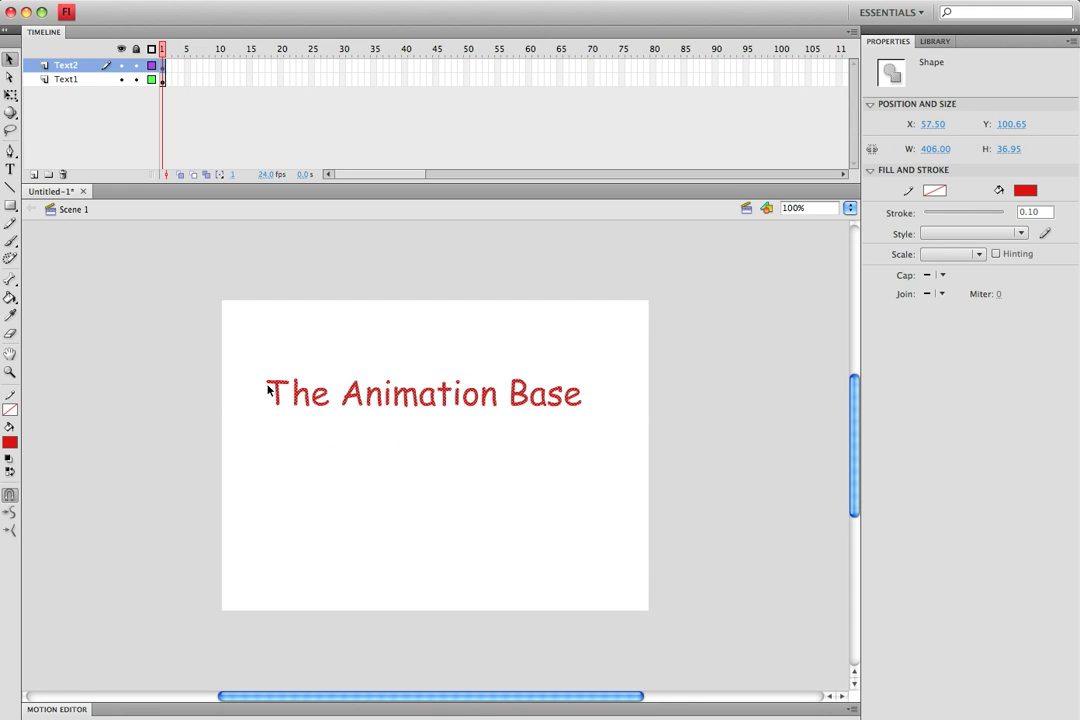
key(Right)
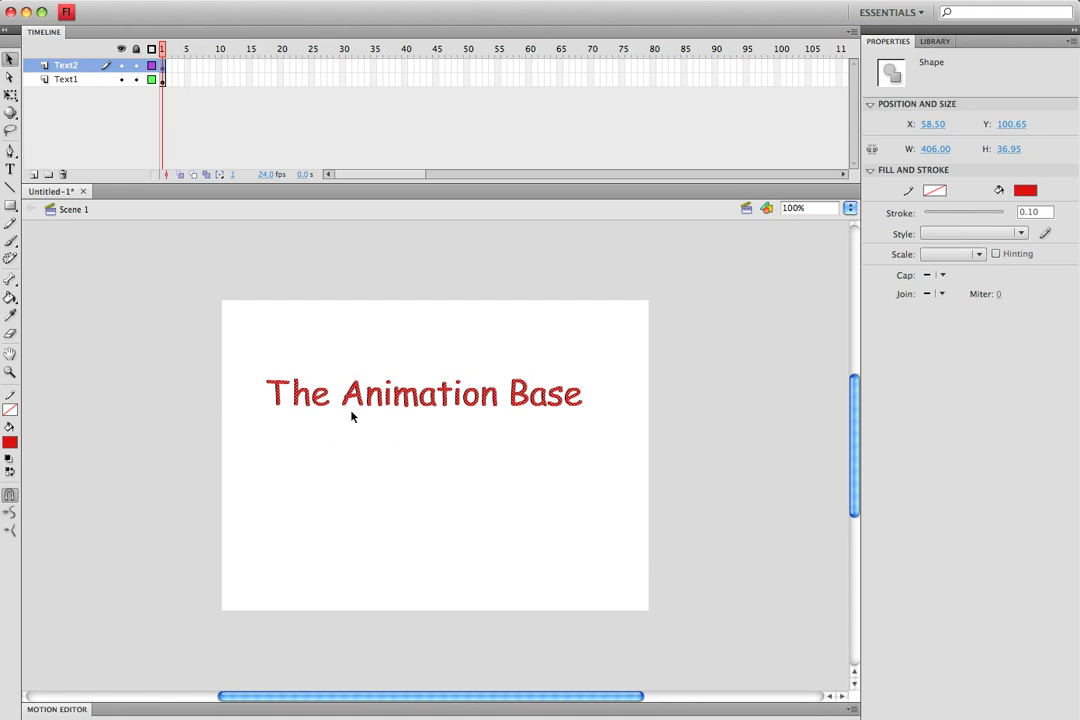
key(Right)
key(Up)
key(Up)
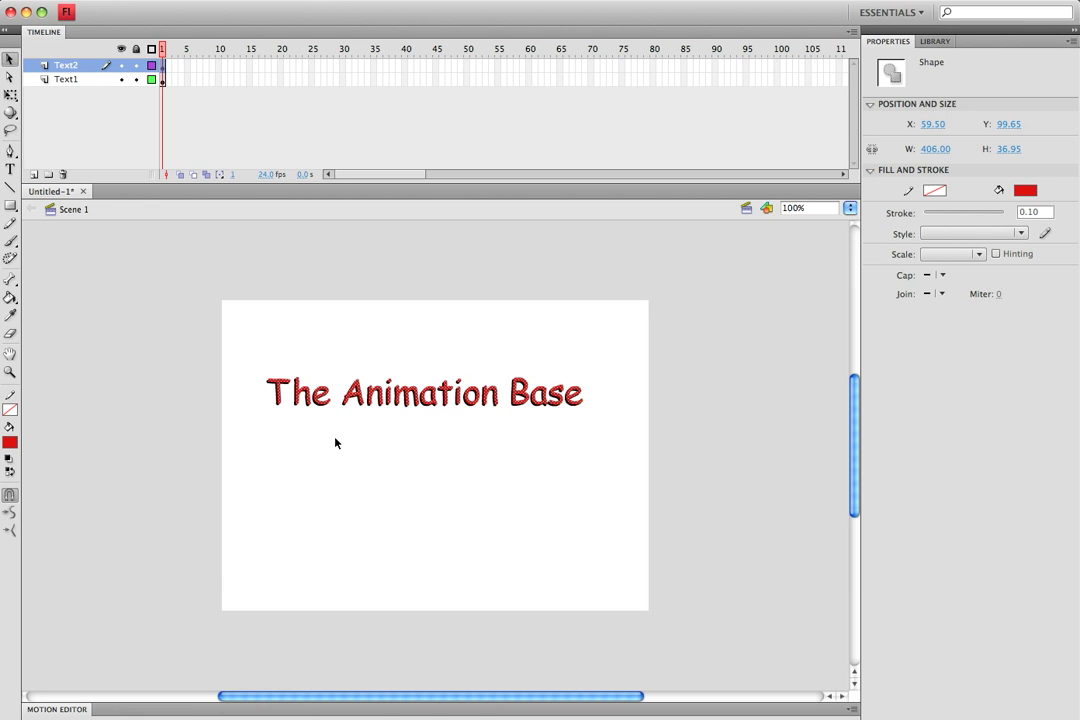
click(586, 440)
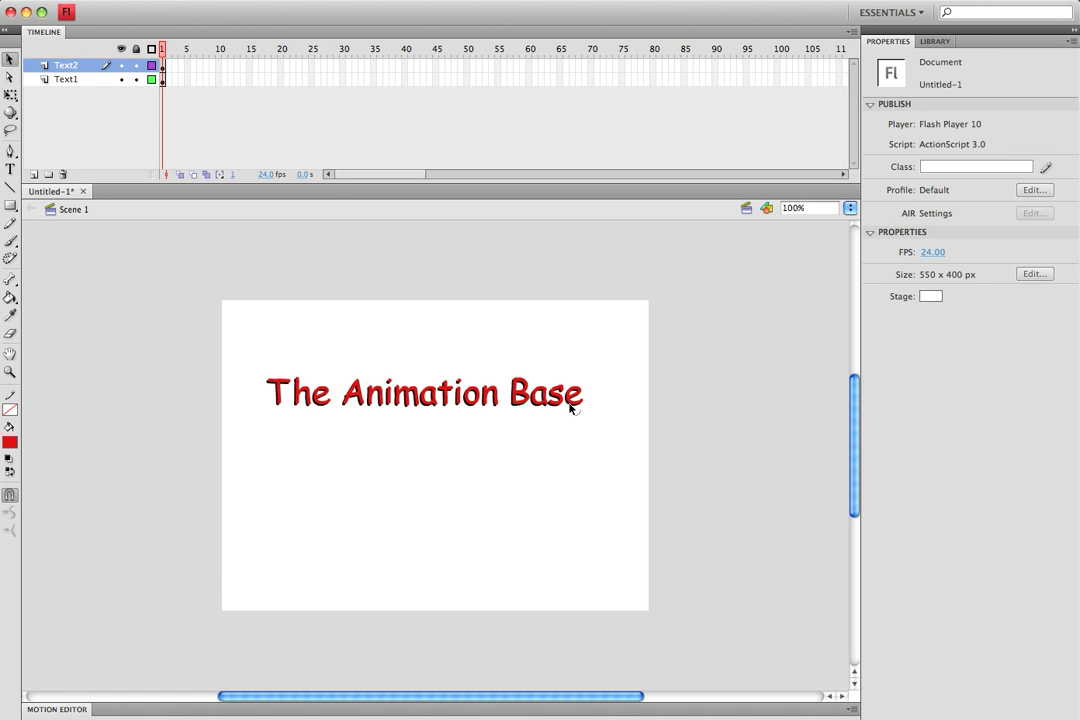
- Select and deselect the title shapes on the Text2 and Text1 layers in turn
drag(242, 343, 706, 510)
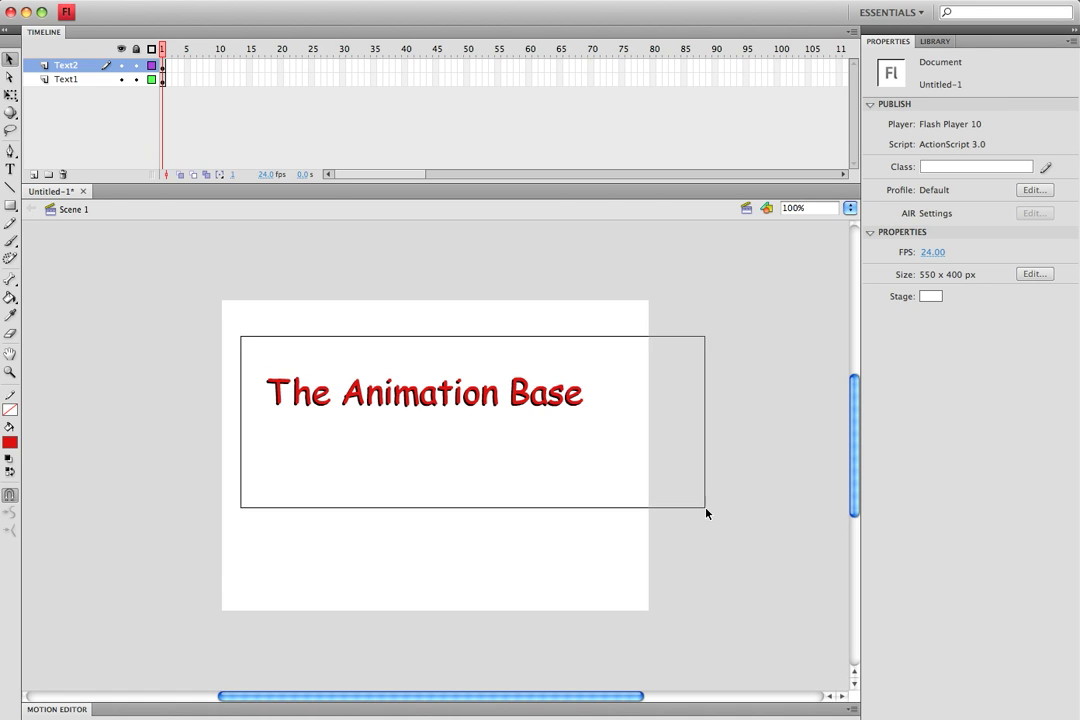
click(64, 67)
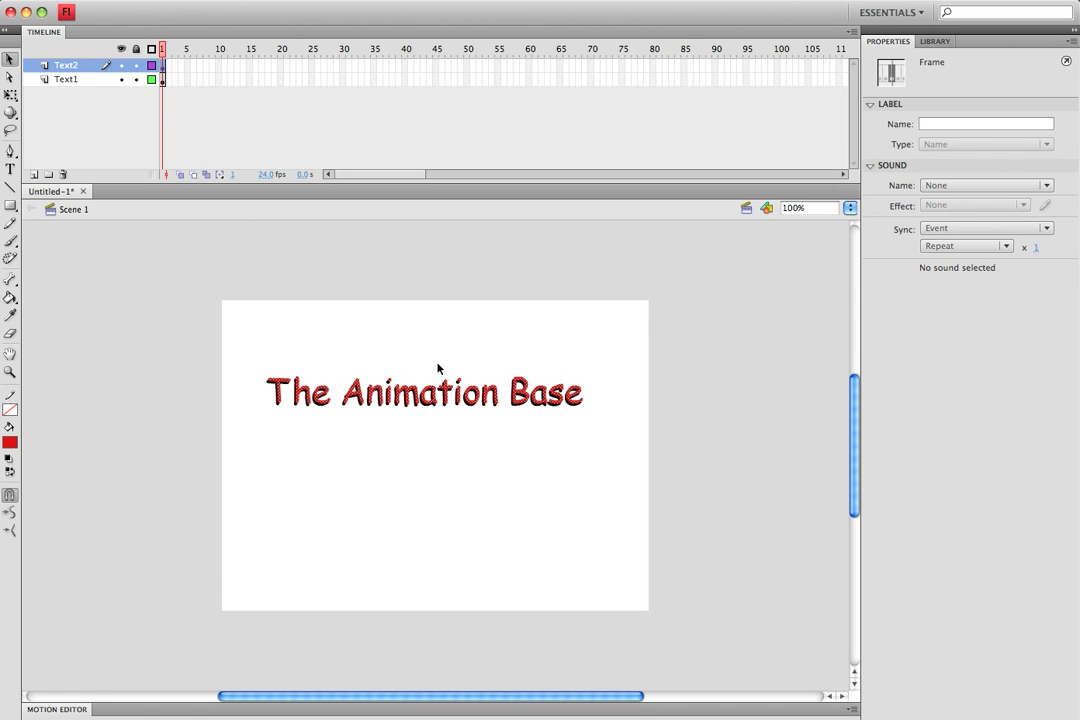
click(540, 350)
click(64, 80)
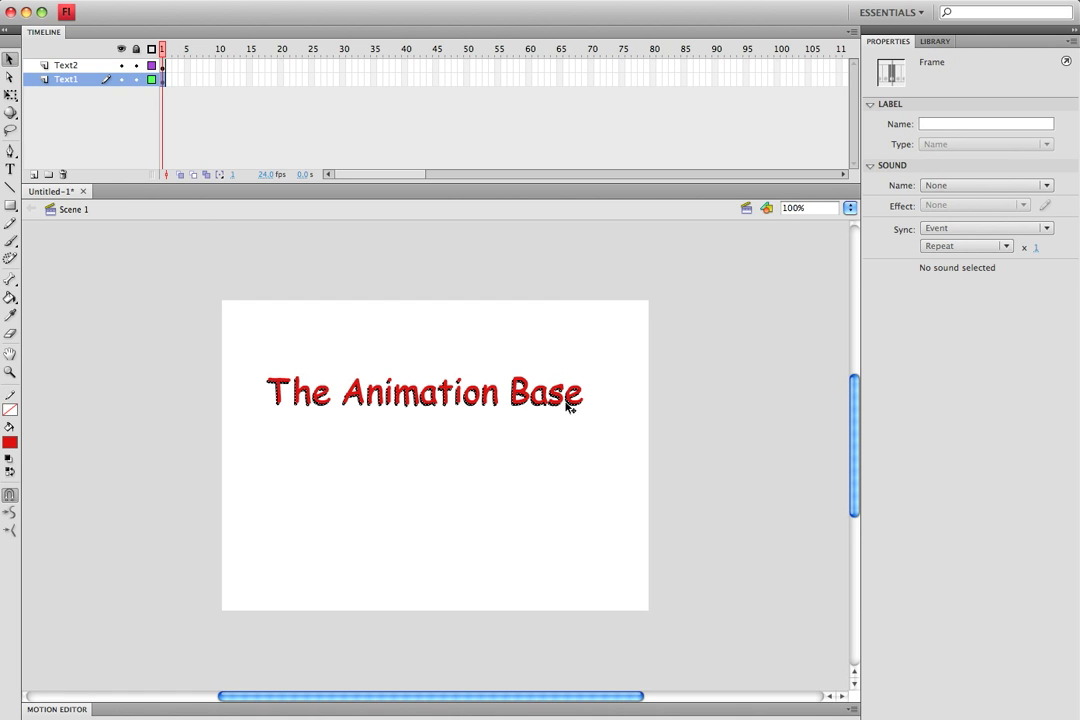
drag(241, 345, 603, 472)
click(571, 432)
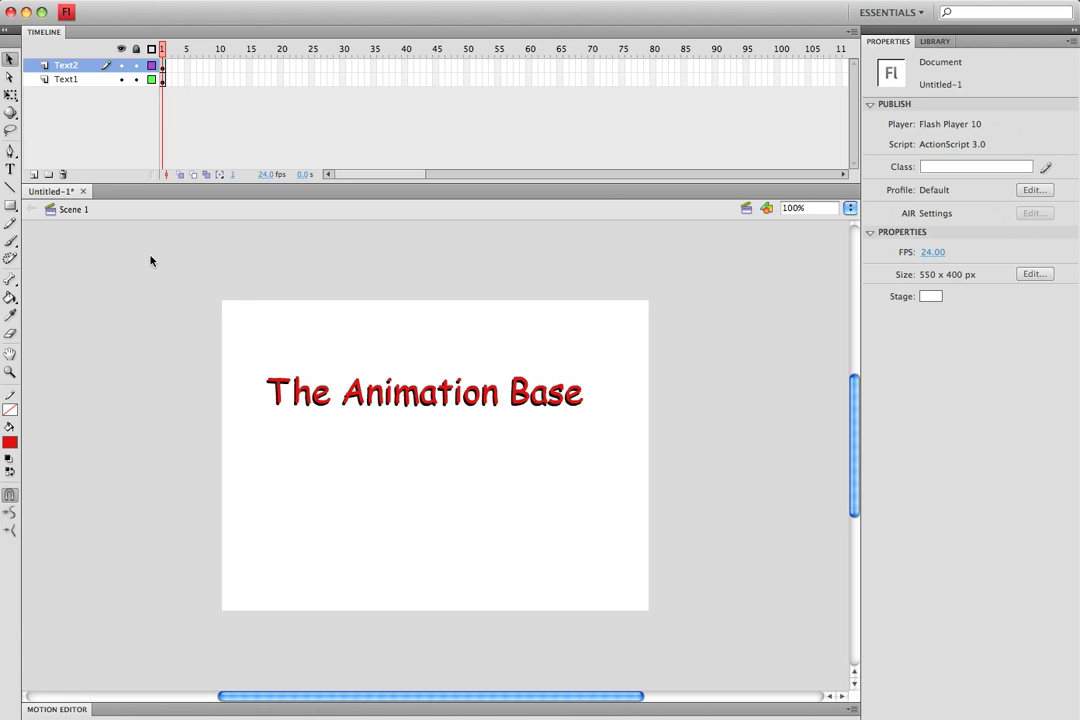
click(58, 79)
- Lock the Text2 layer and select the whole black title shape on Text1
right_click(275, 405)
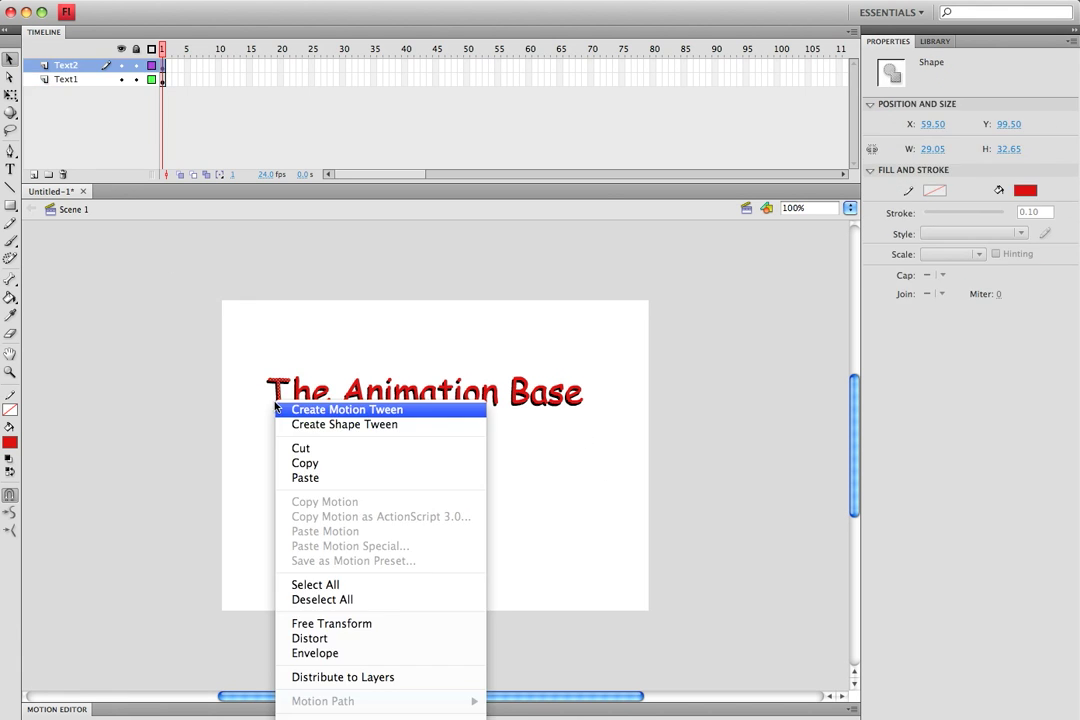
key(Escape)
click(136, 65)
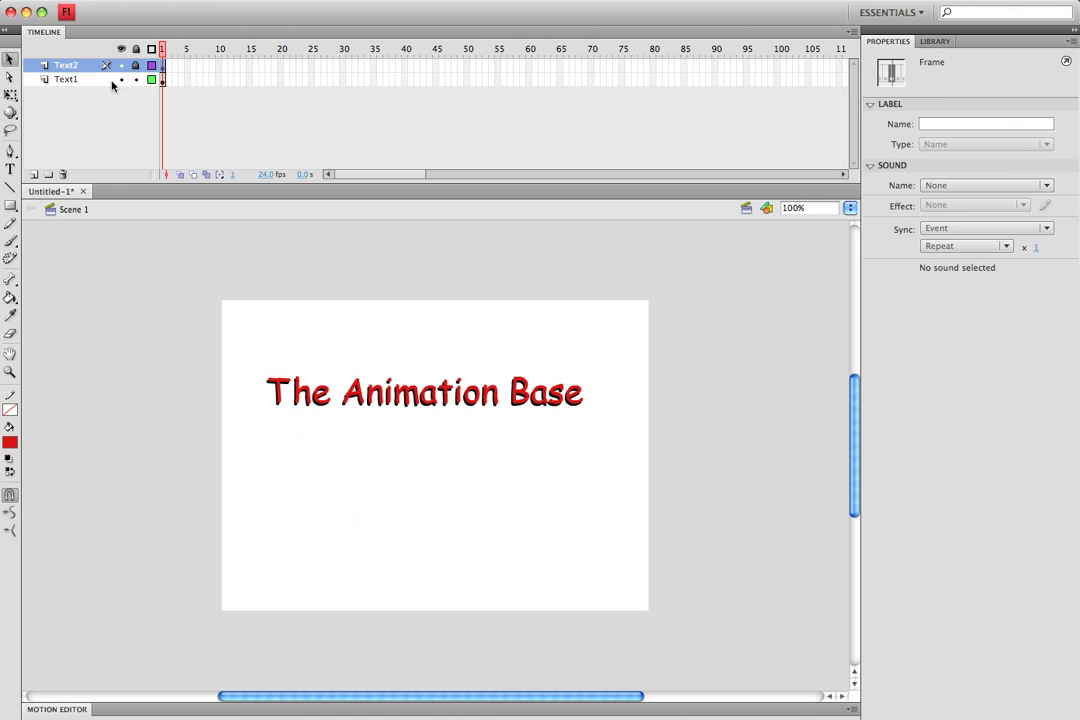
click(60, 79)
drag(250, 355, 588, 403)
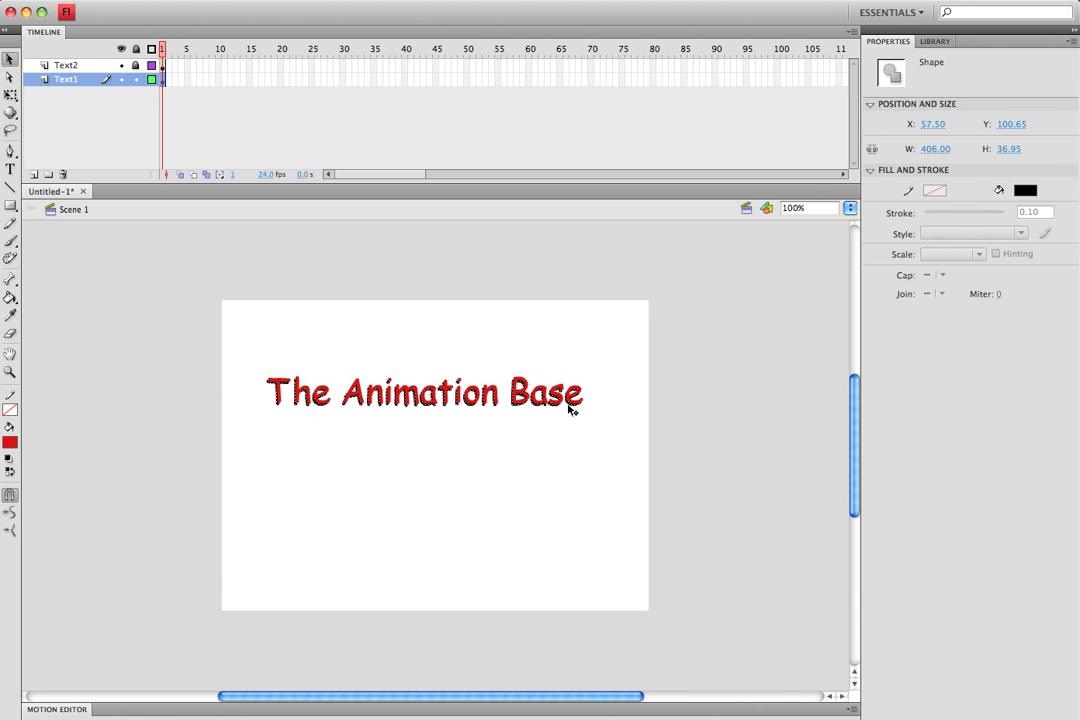
- Convert the selected black title into a Movie Clip symbol named Text1
right_click(573, 398)
click(620, 715)
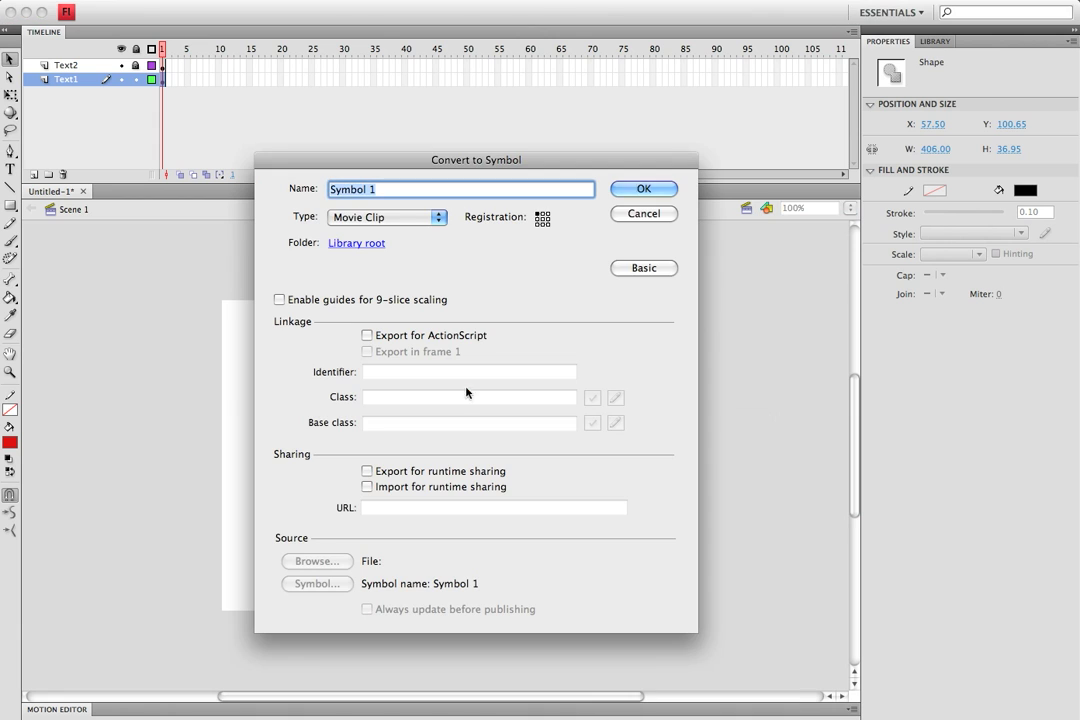
text(Text1)
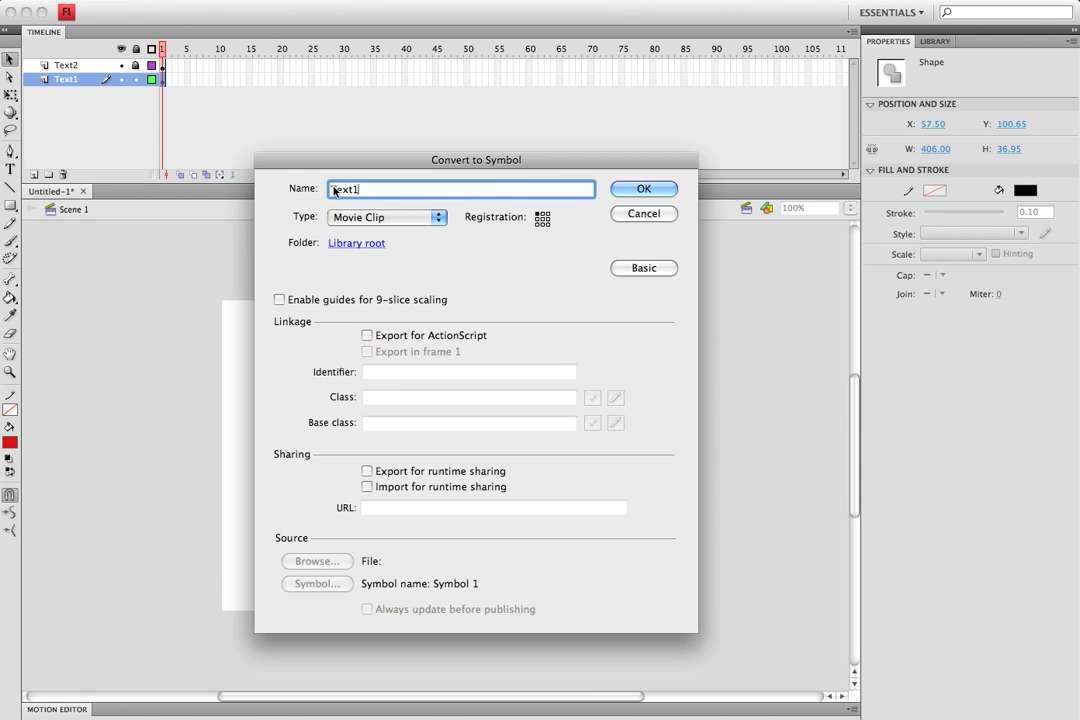
click(645, 190)
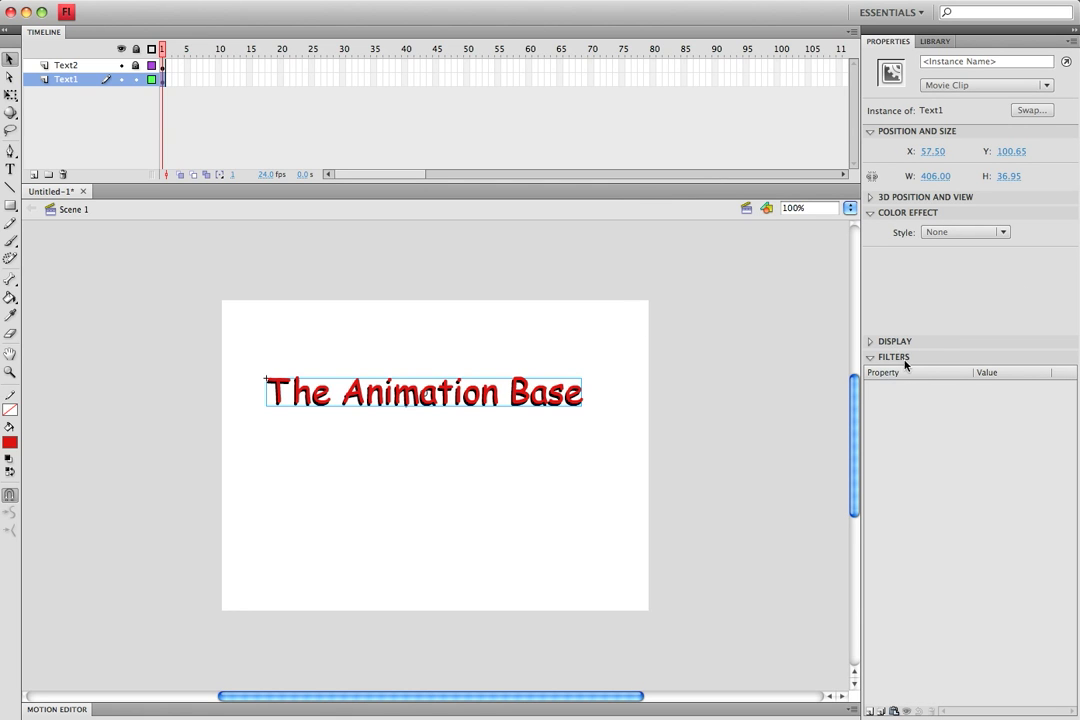
click(869, 711)
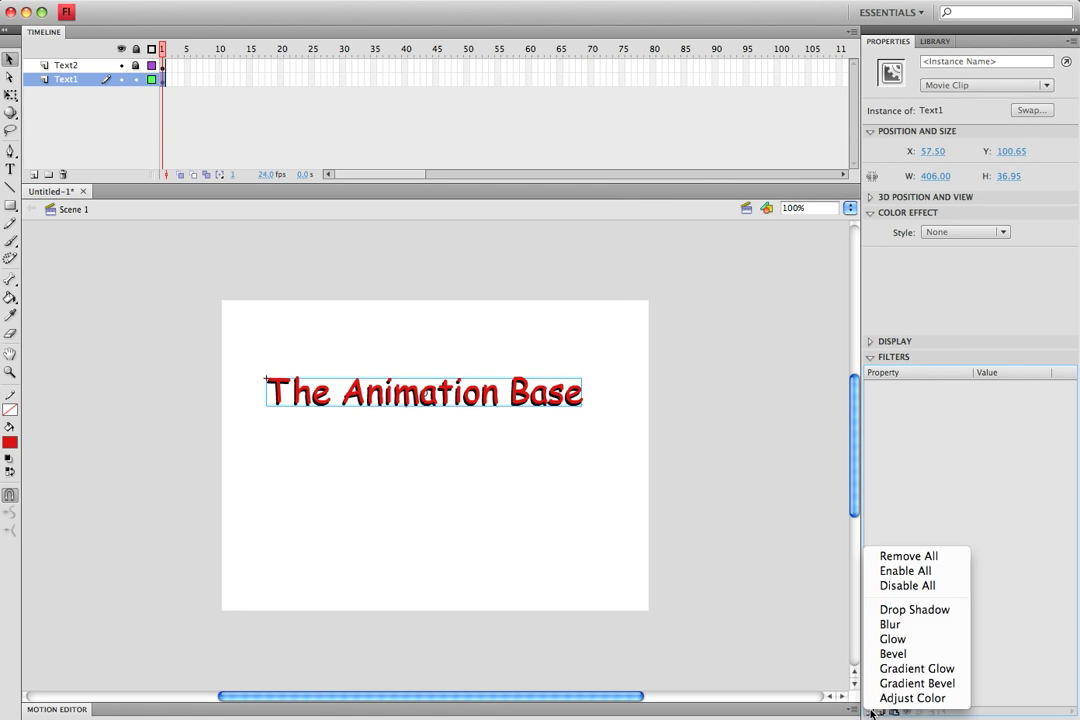
- Add a Glow filter to Text1 with 9 px blur, orange colour and Knockout enabled
click(913, 639)
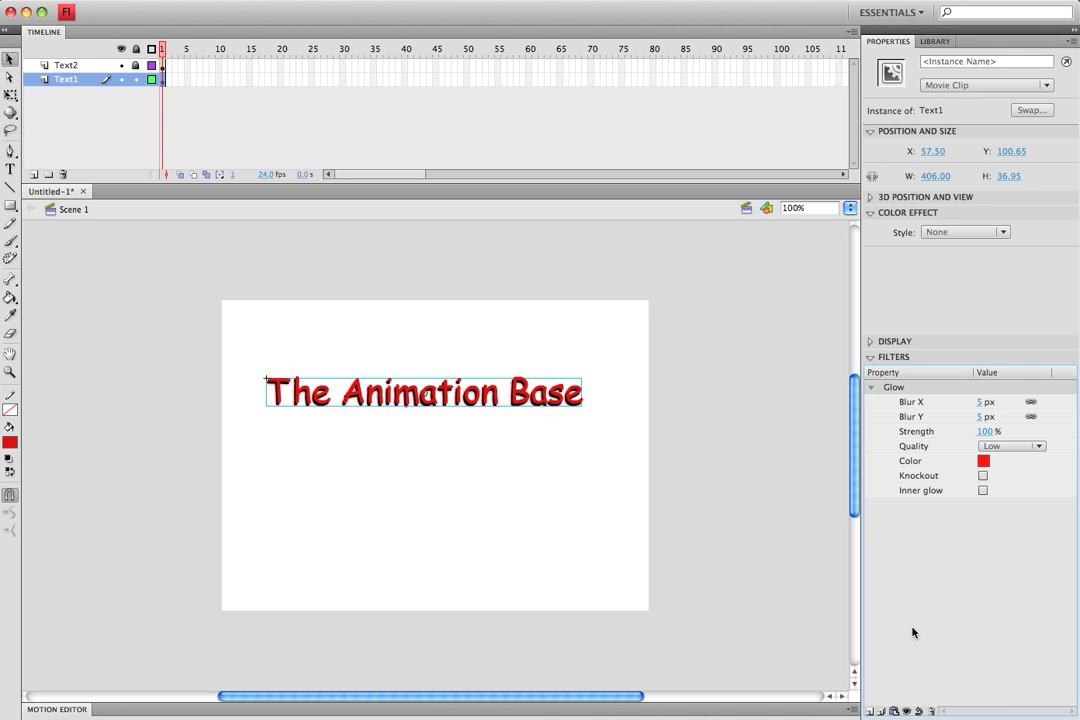
drag(983, 402, 988, 405)
click(983, 461)
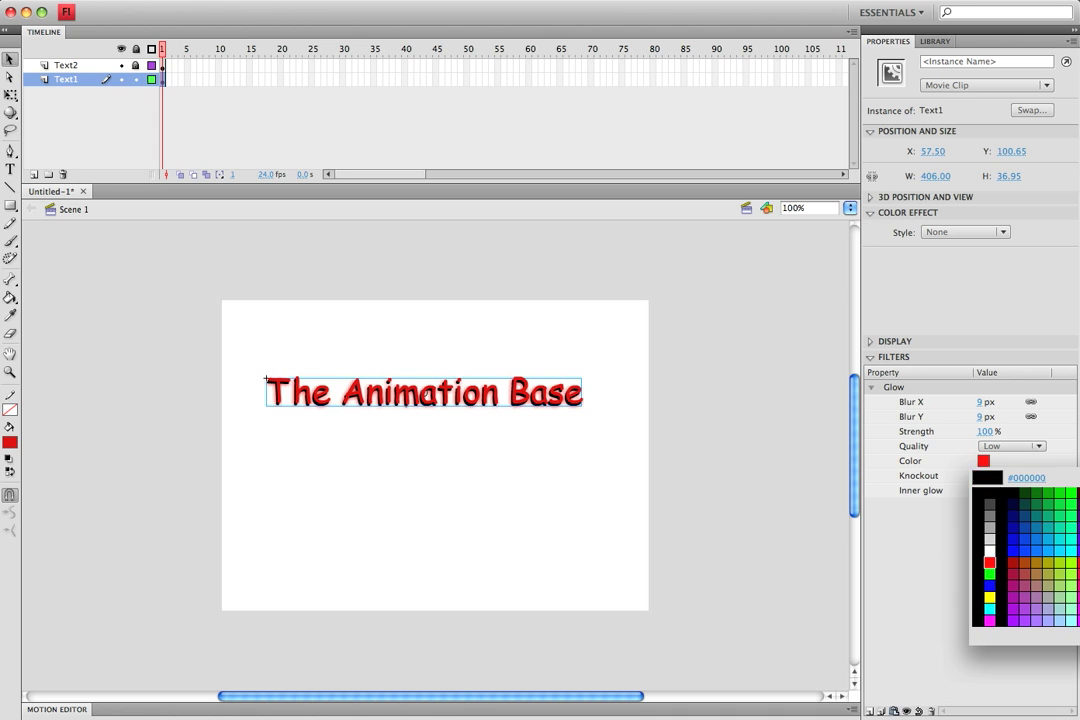
click(1025, 562)
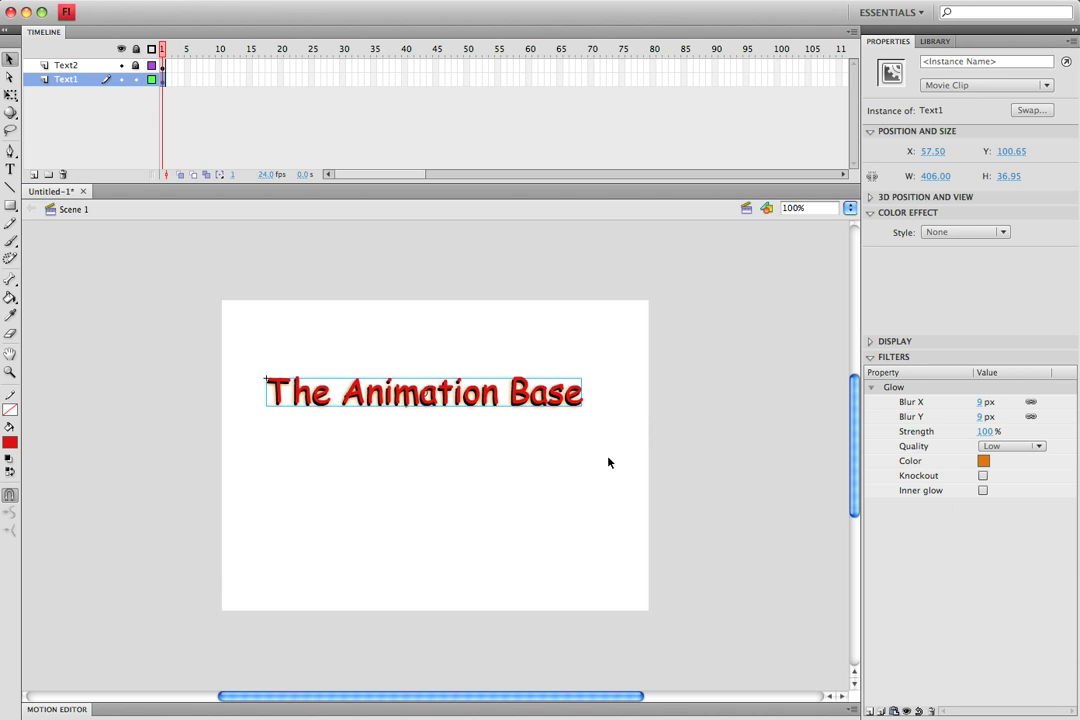
click(983, 476)
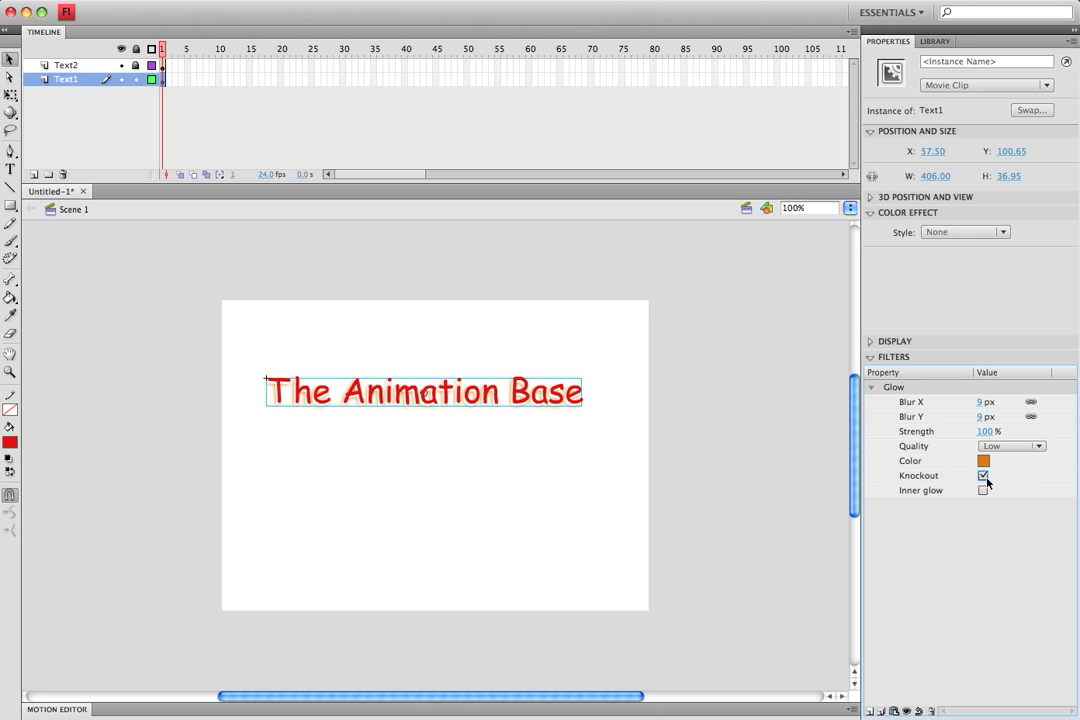
click(645, 462)
click(930, 296)
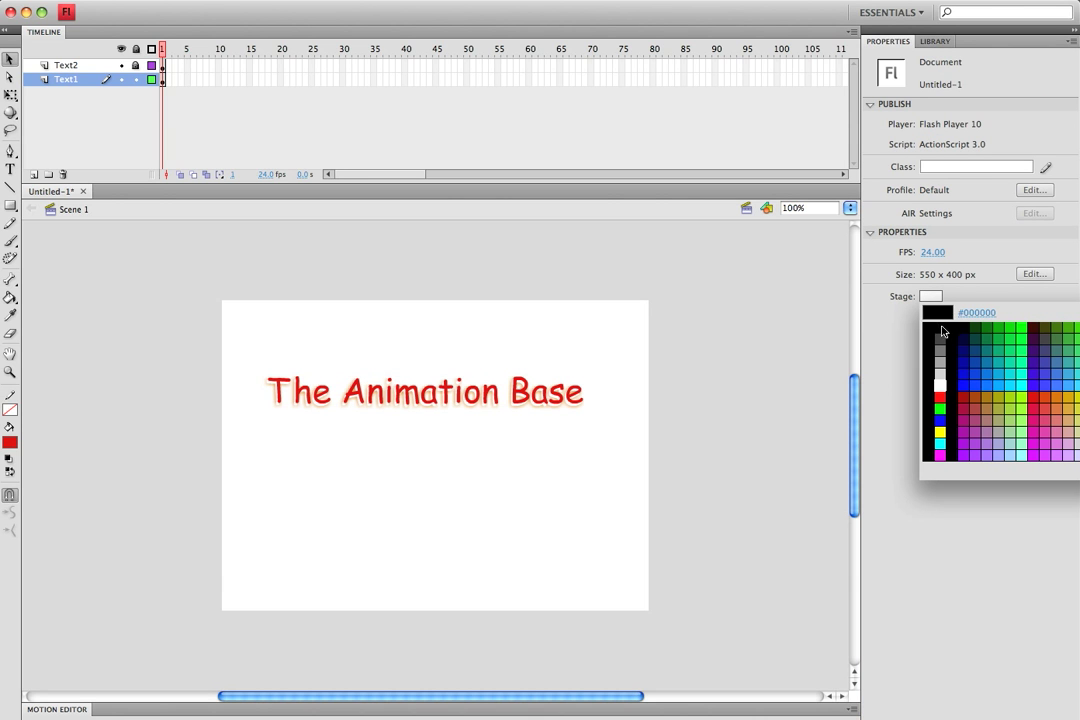
- Make the stage background black (#000000) and reselect the Text1 title clip
click(941, 322)
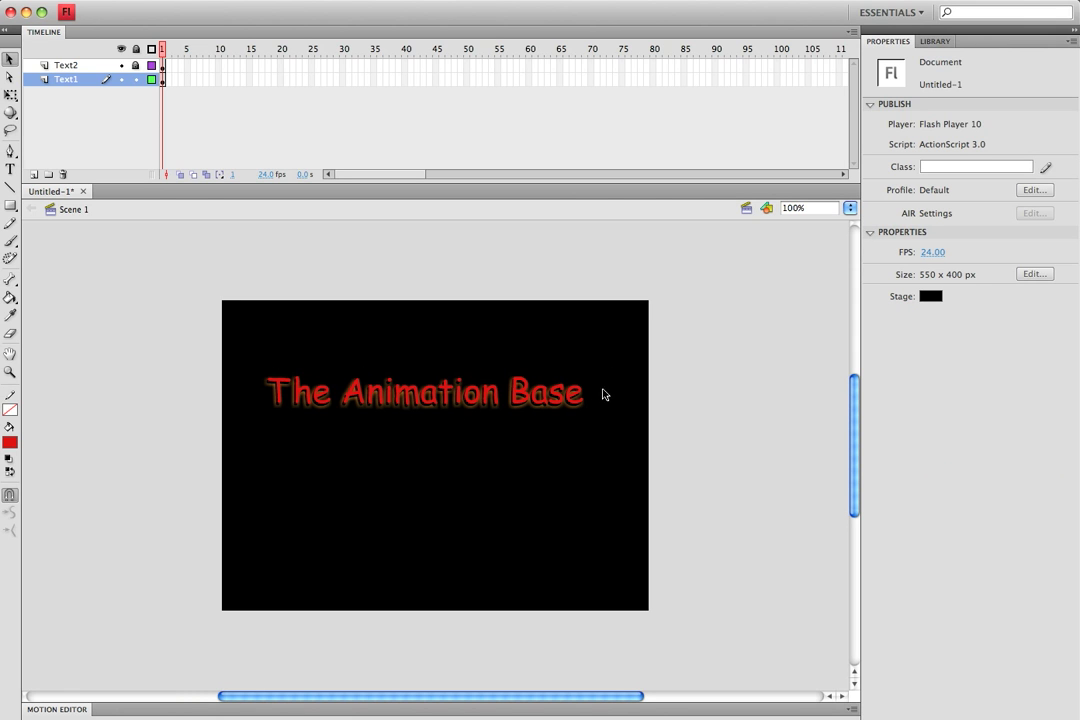
drag(234, 350, 600, 455)
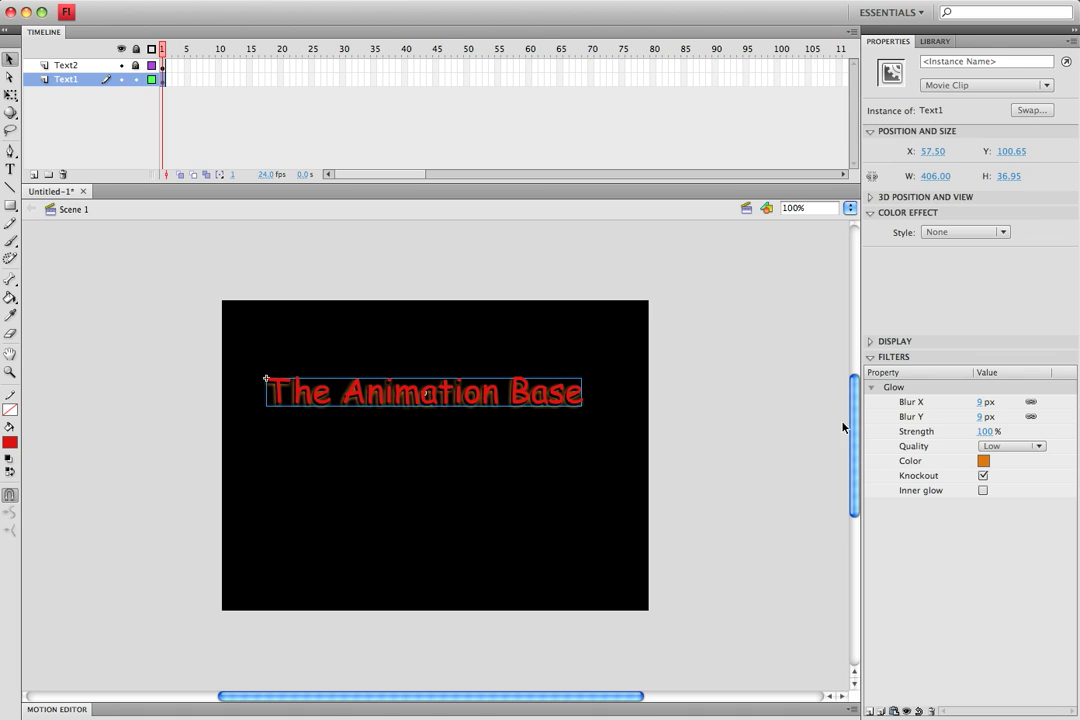
click(690, 440)
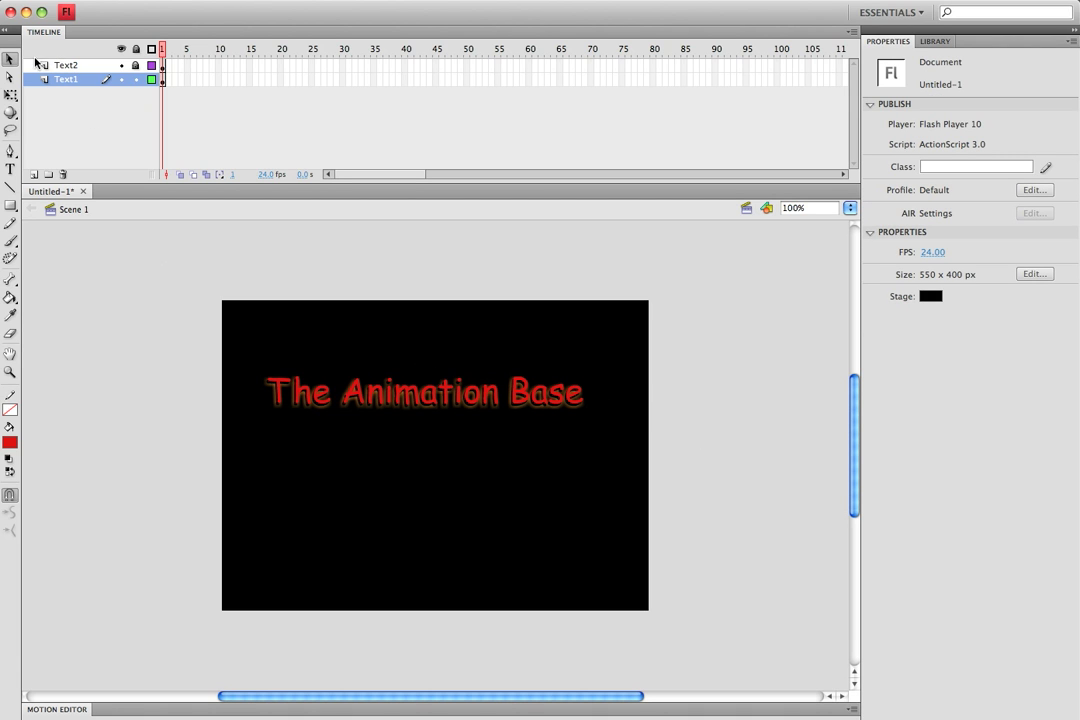
drag(233, 351, 656, 470)
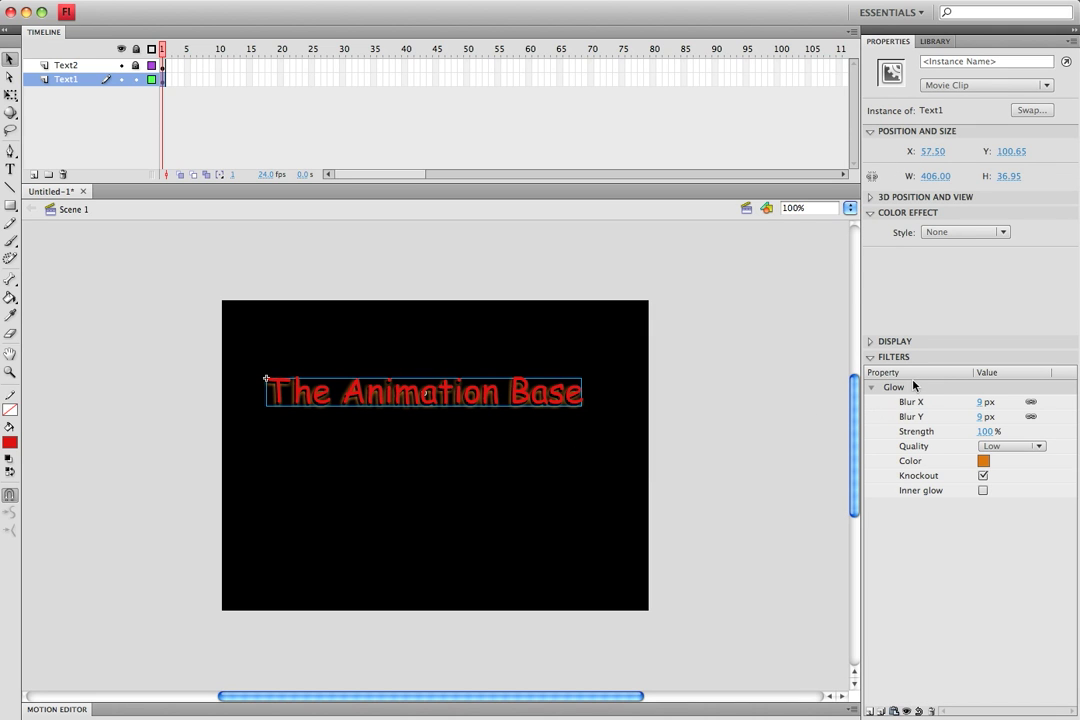
- Change the Text1 glow colour to green #00FF00, leaving inner glow off
click(983, 490)
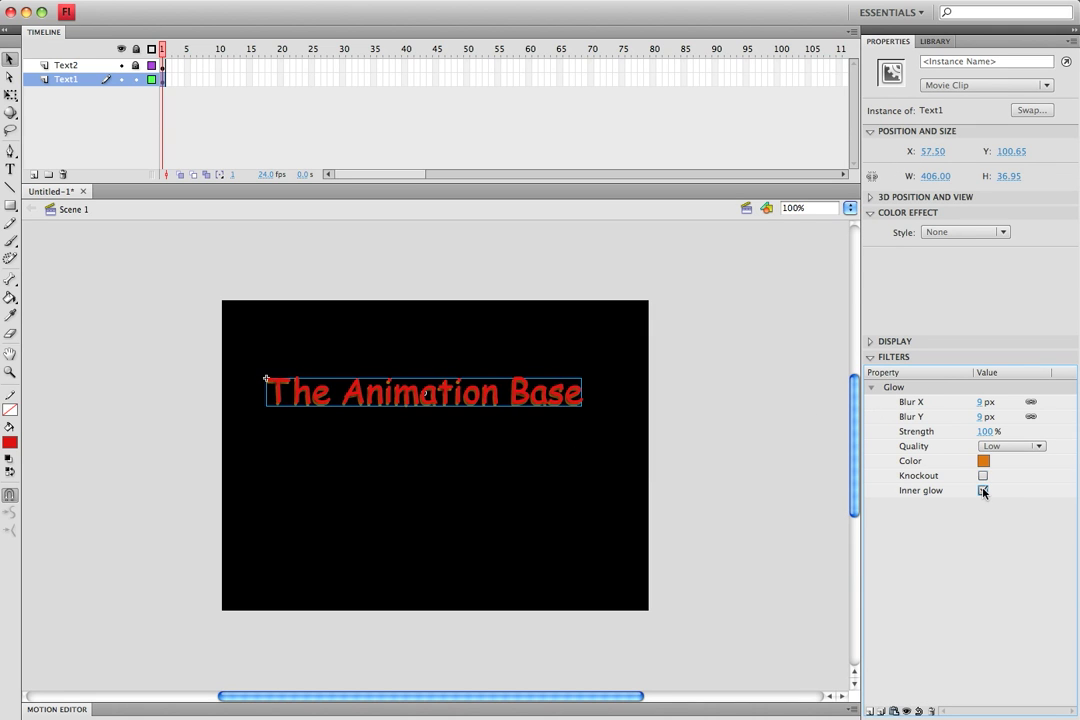
click(983, 490)
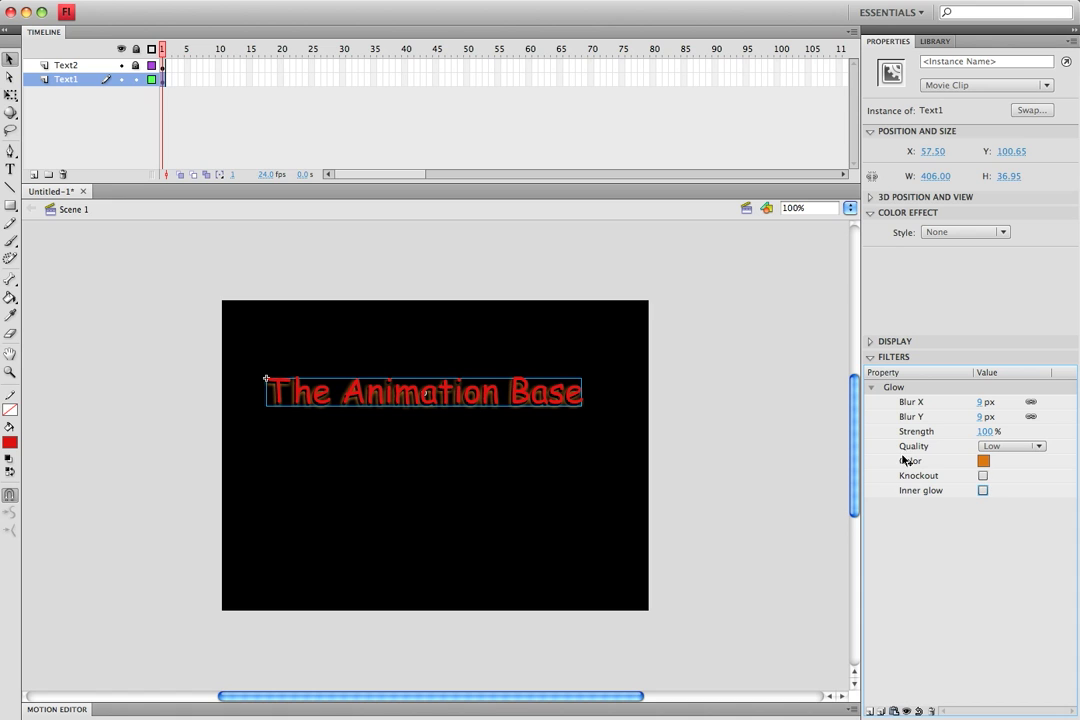
click(982, 461)
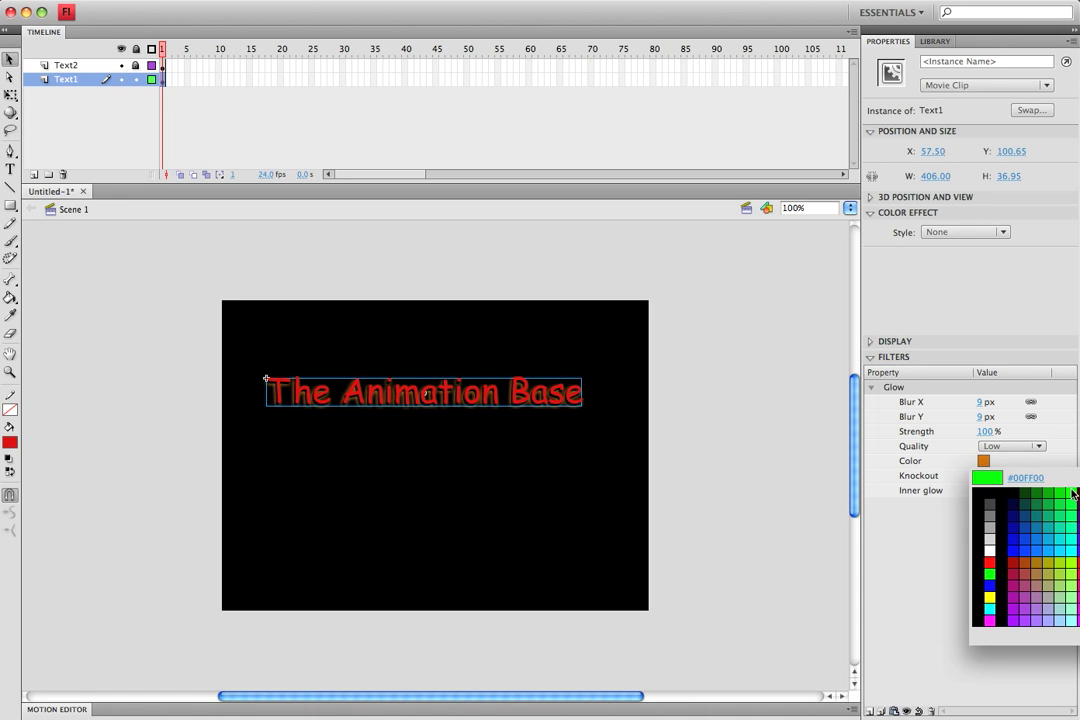
click(989, 573)
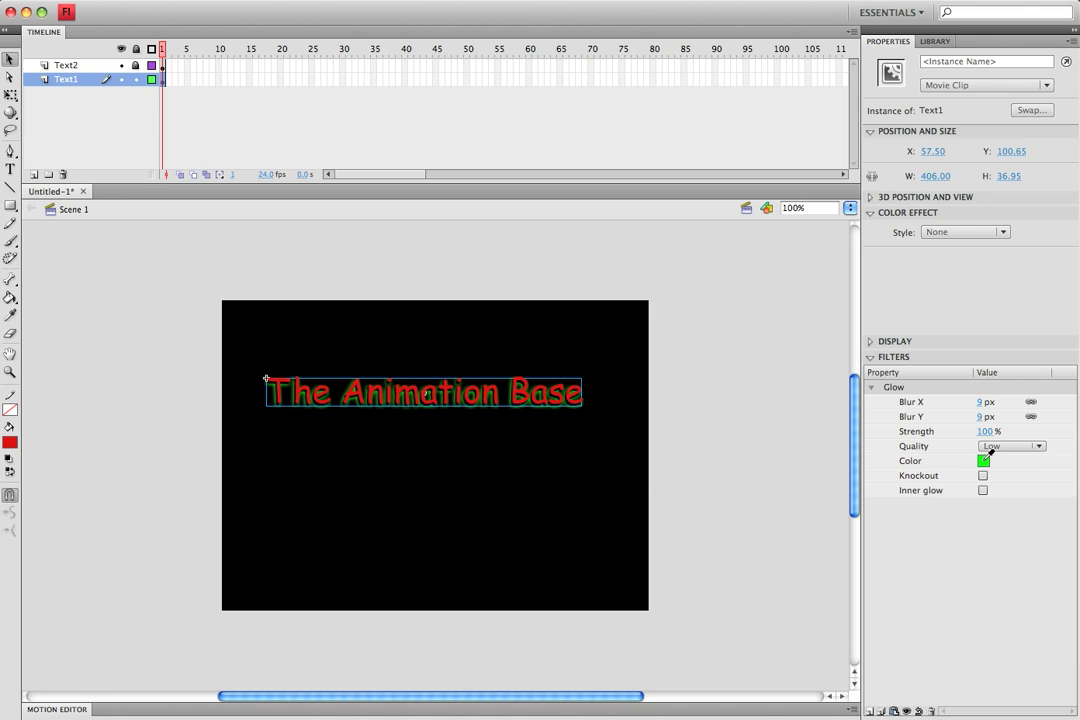
click(983, 461)
click(1071, 493)
- Set the glow quality to High and view the result on the black stage
click(1029, 446)
click(1012, 487)
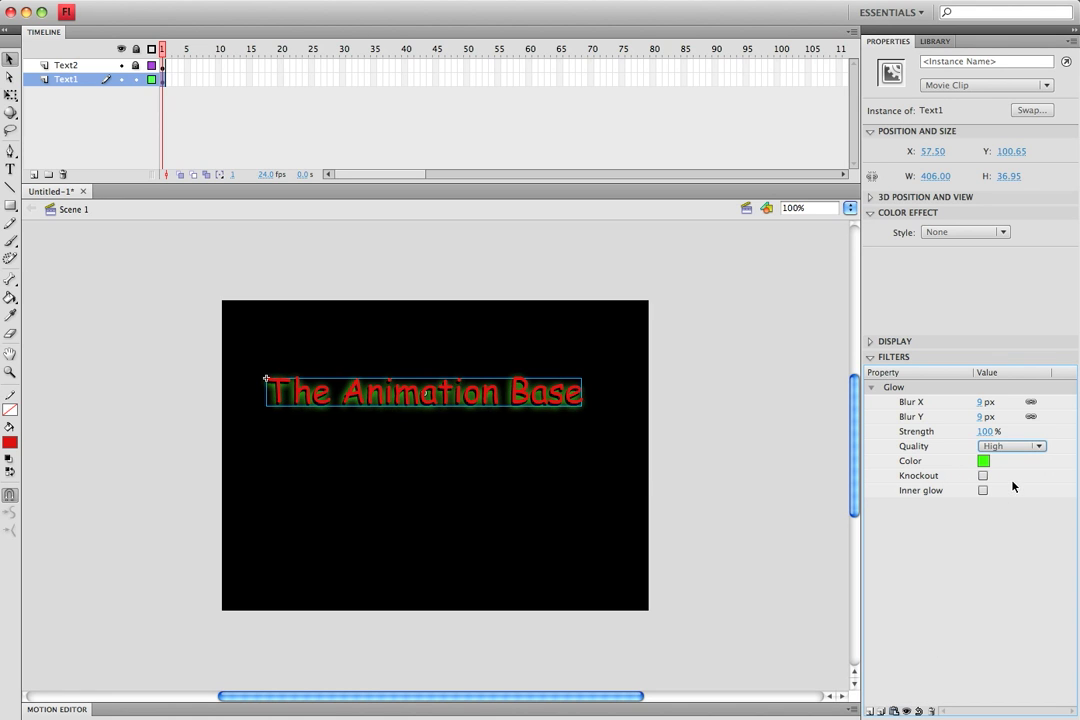
click(712, 495)
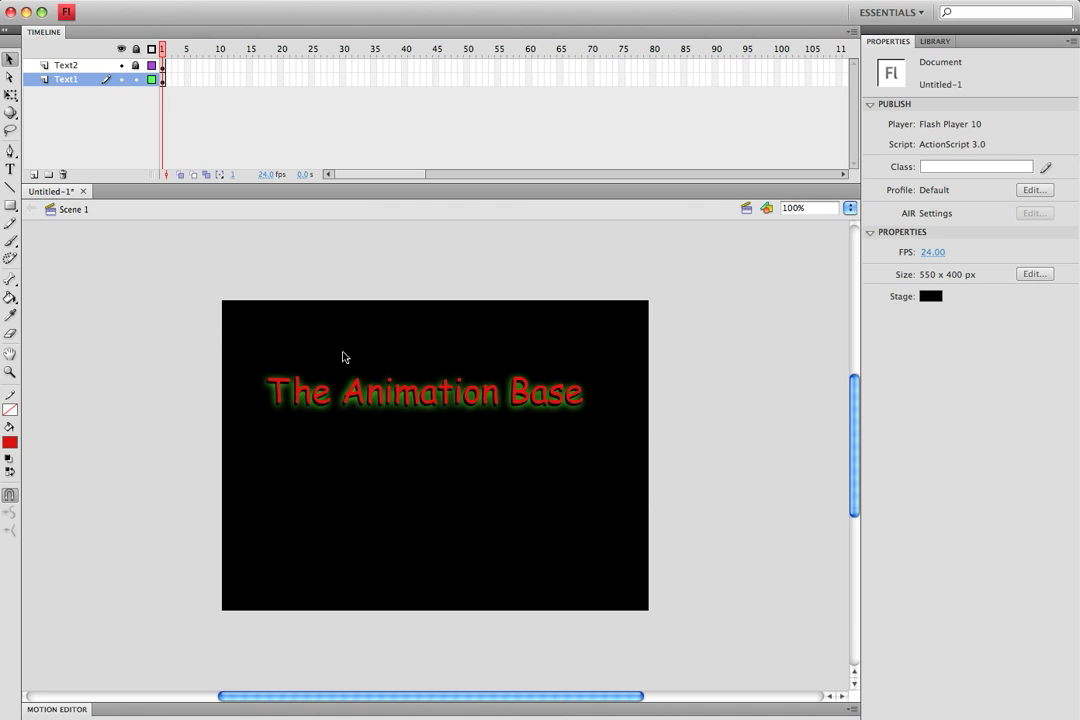